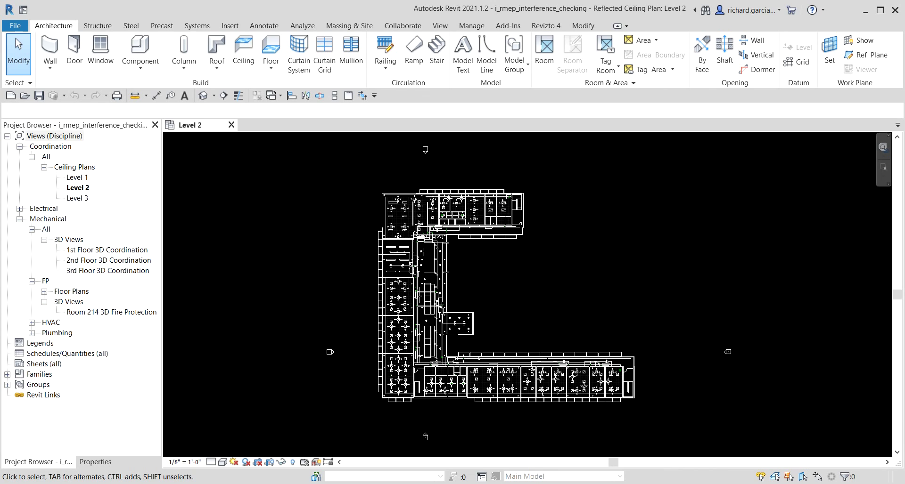
- Start a new interference check on the project
click(400, 27)
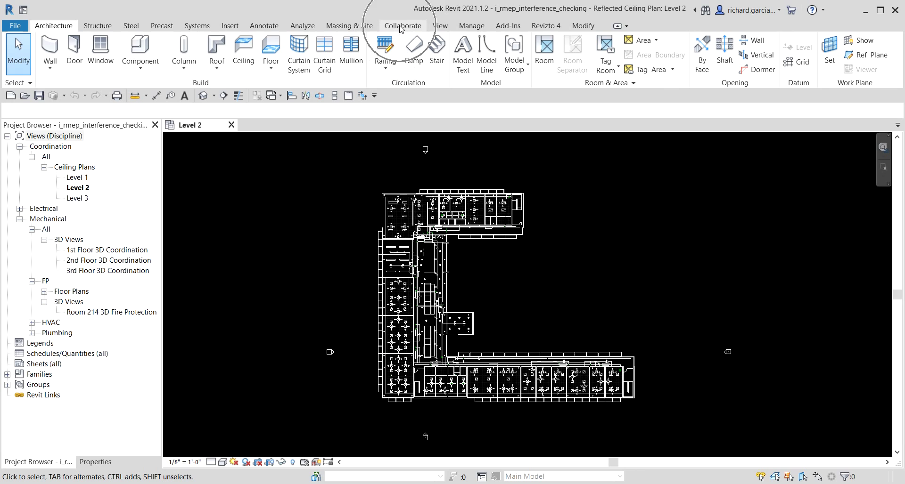
click(400, 28)
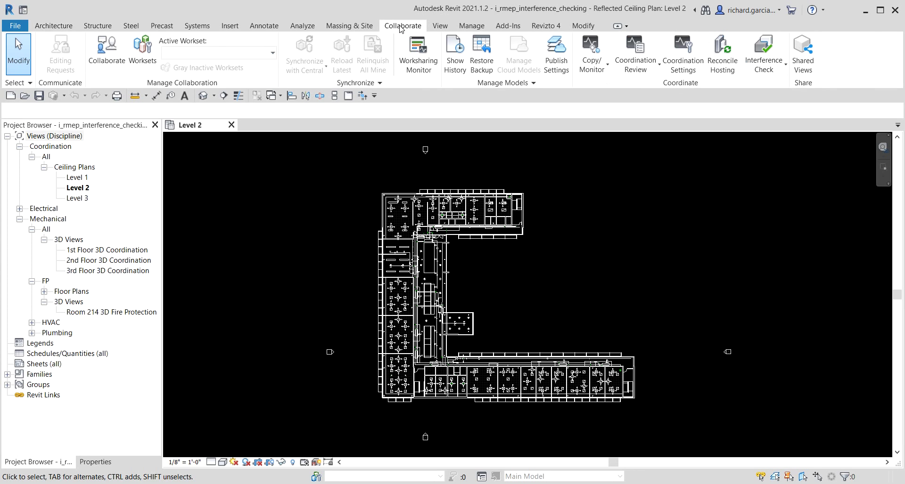
click(679, 88)
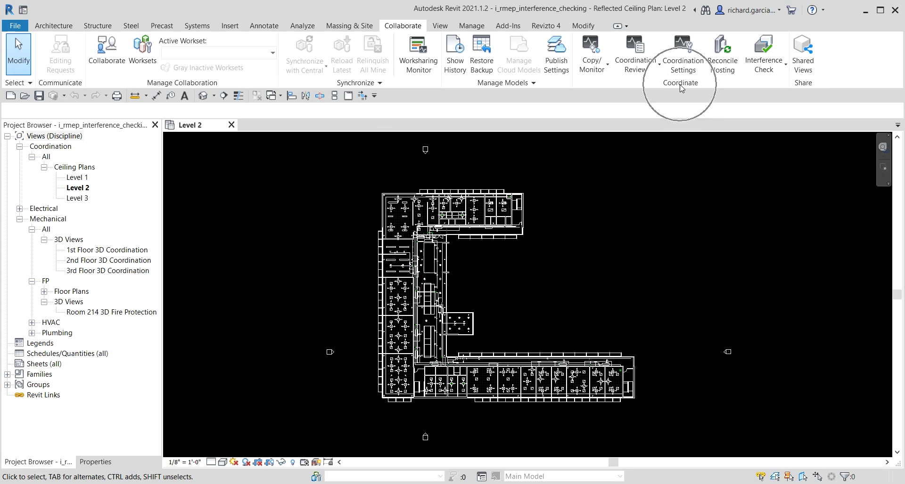
click(764, 69)
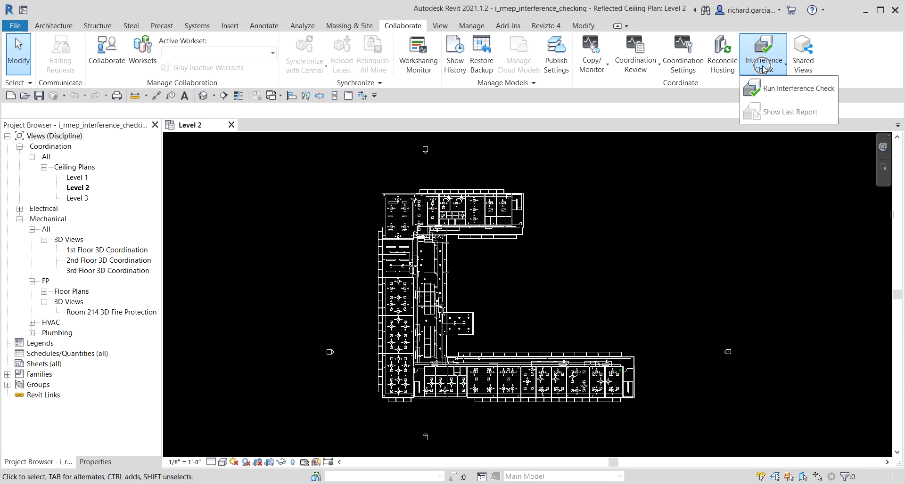
click(786, 89)
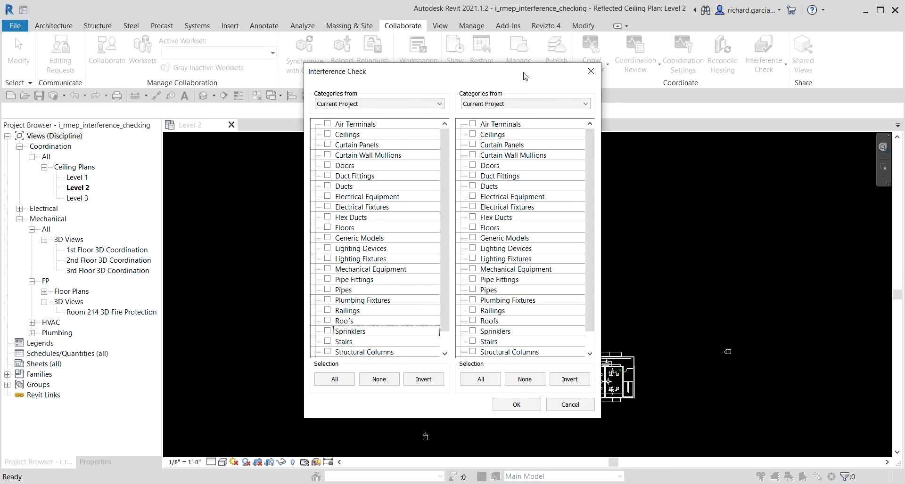
- Review which models are available as the category source for both sides of the interference check
click(342, 106)
click(343, 107)
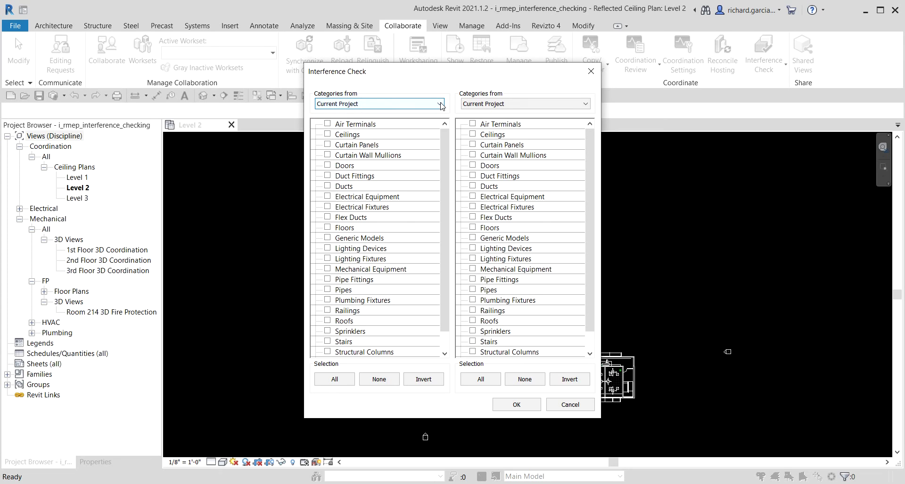
click(441, 105)
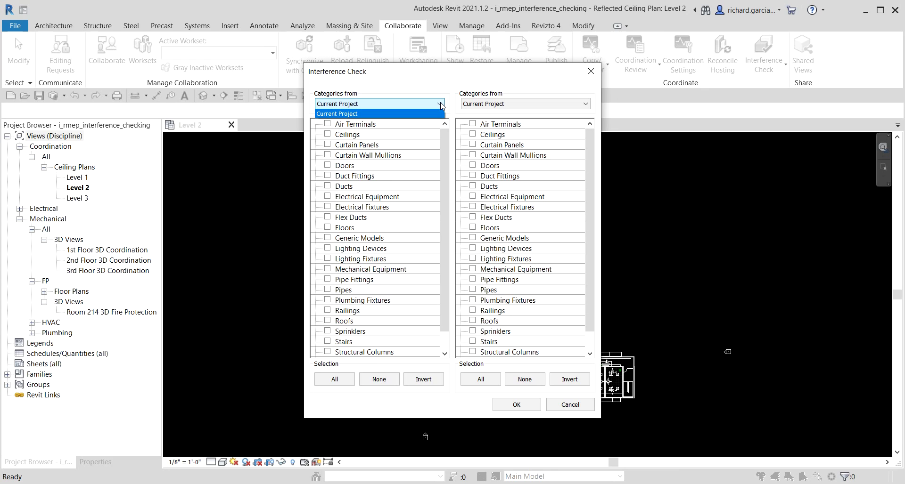
click(441, 104)
click(564, 104)
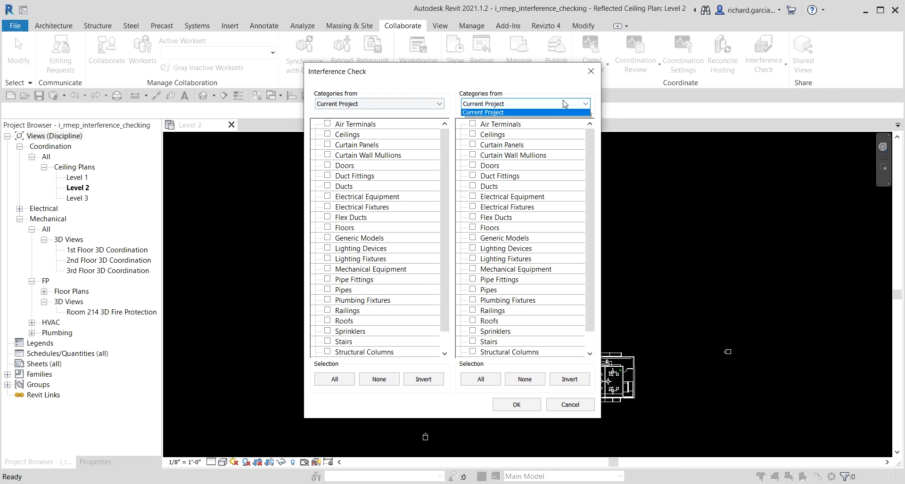
click(577, 103)
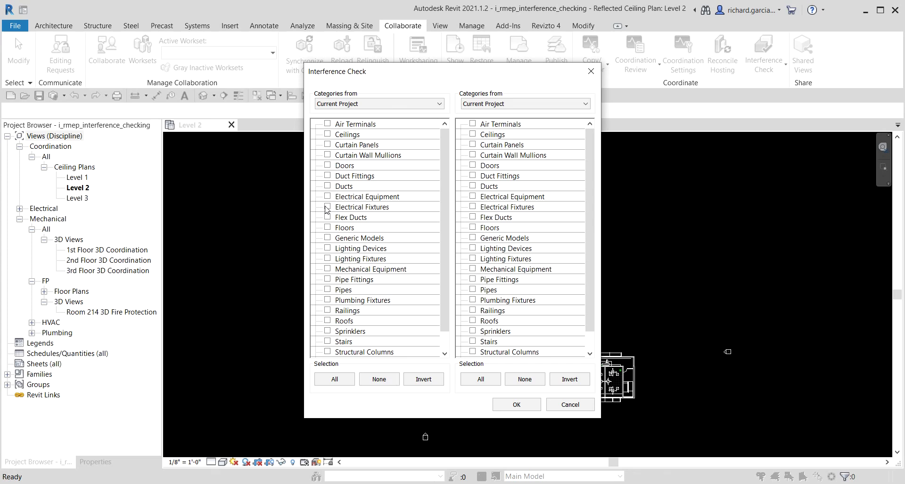
- Set the interference check to compare Air Terminals in the first category list with Lighting Fixtures in the second, both from Current Project
click(327, 123)
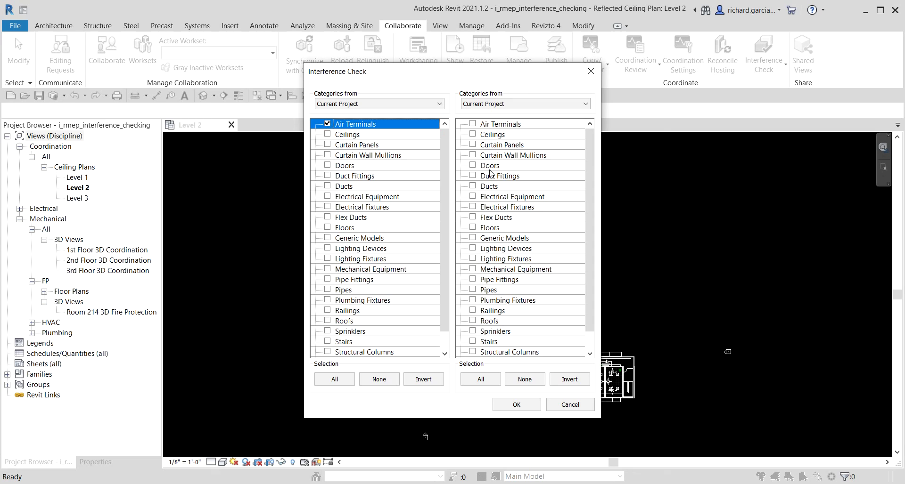
click(500, 239)
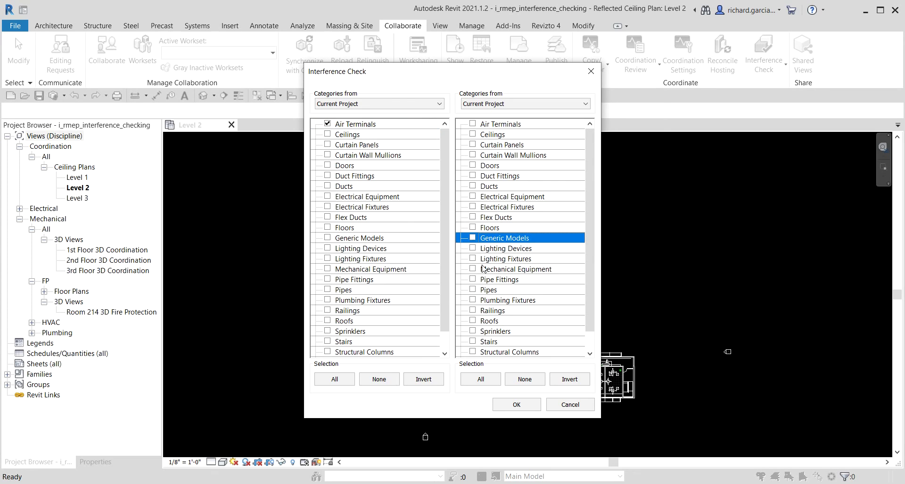
click(473, 260)
click(473, 259)
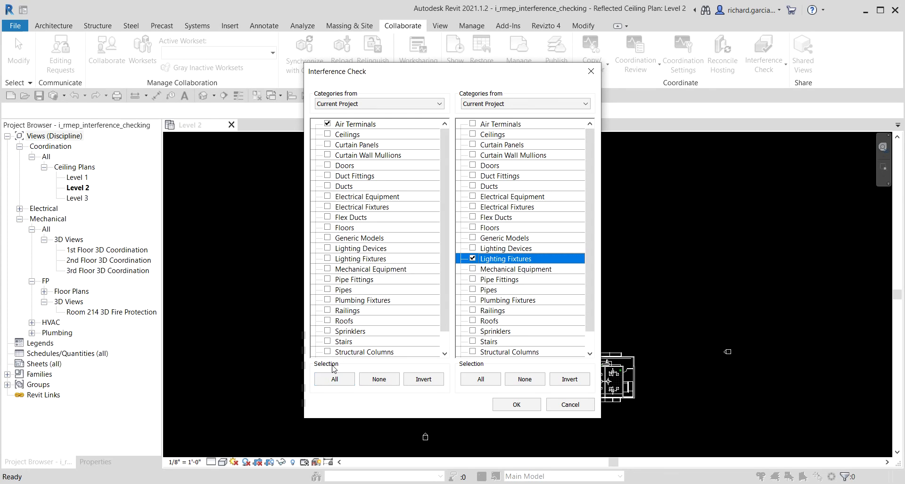
- Check every category in the first list, and remove the highlighting from its rows
click(334, 379)
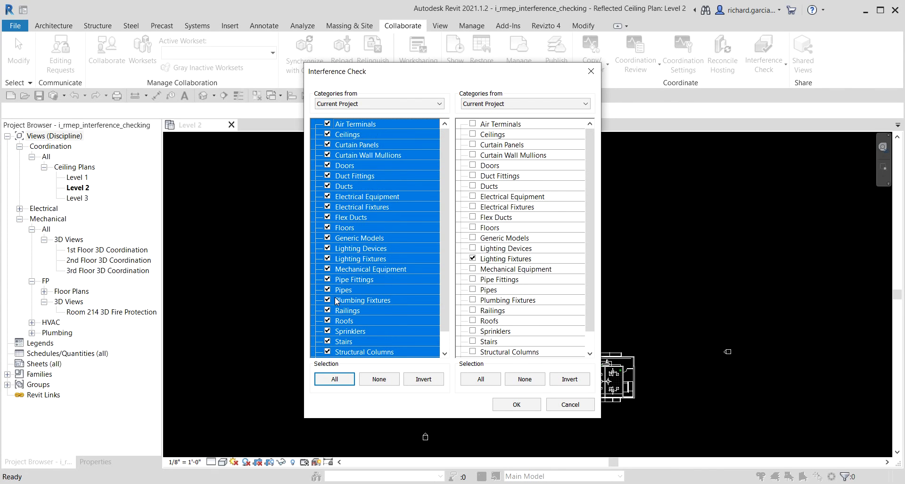
click(374, 380)
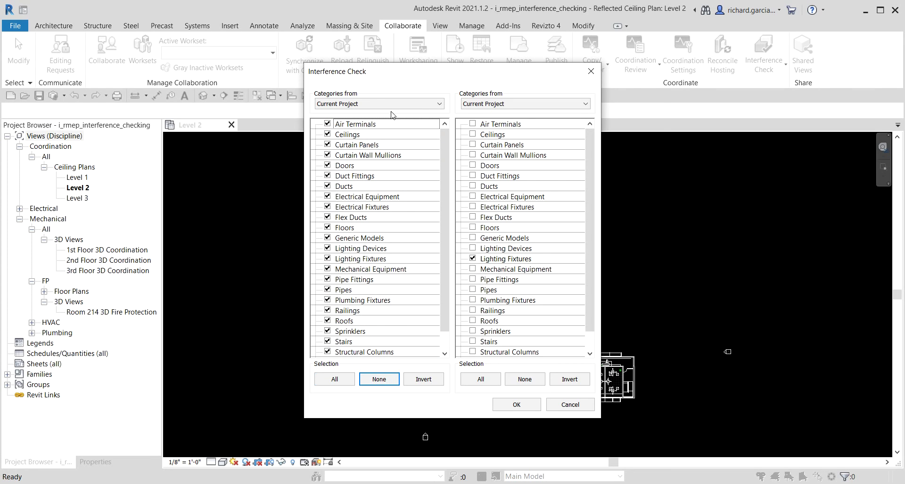
- In the first list, highlight the range from Duct Fittings to Flex Ducts, and then only Floors and Mechanical Equipment
click(357, 179)
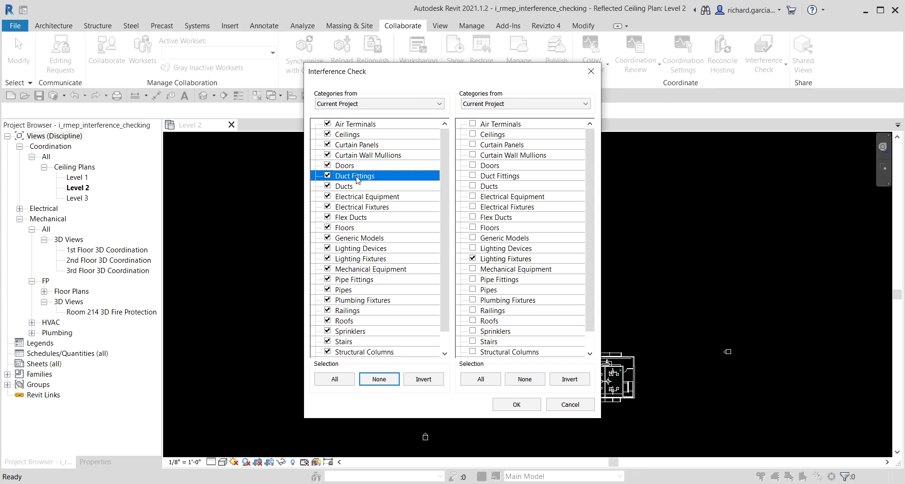
shift+click(353, 218)
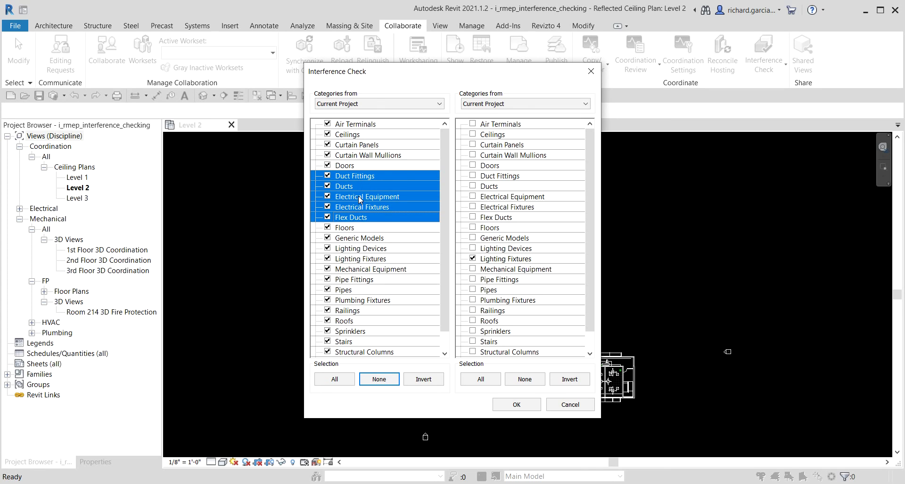
click(351, 230)
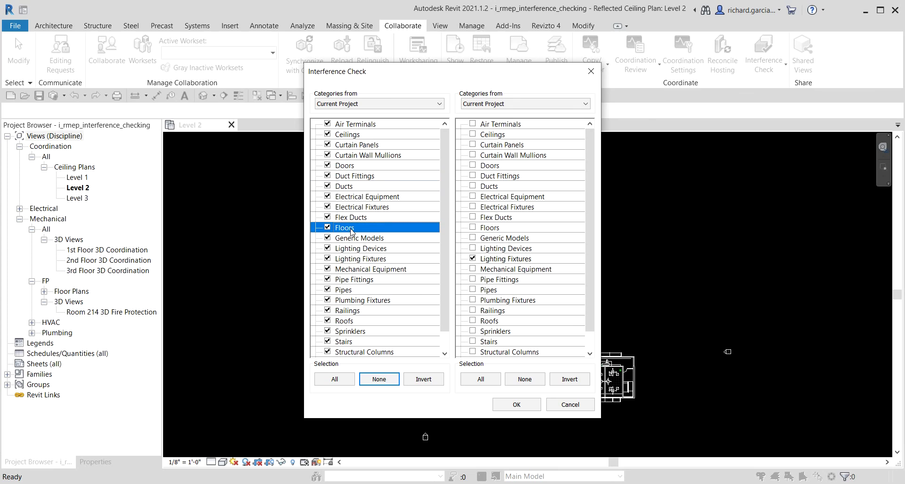
ctrl+click(357, 270)
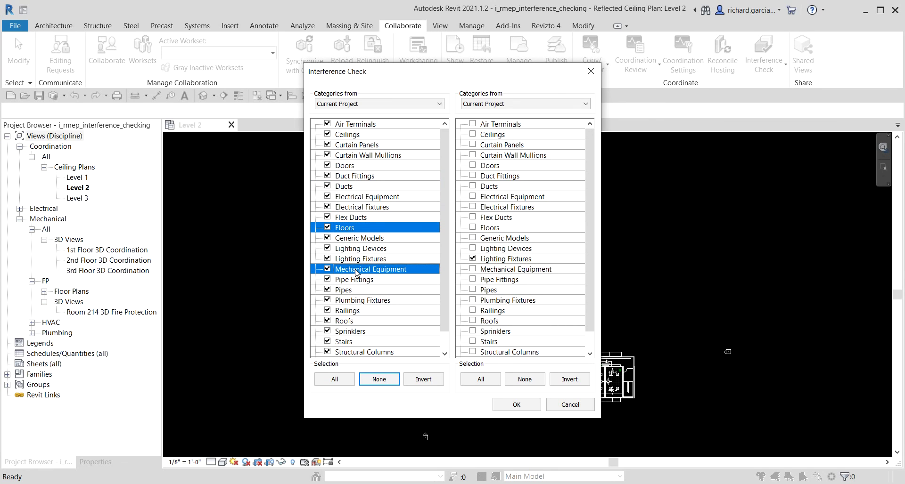
- Highlight Doors, Electrical Fixtures, Generic Models, Lighting Fixtures, Pipes and Sprinklers together in the first list, and then reduce the highlight to Doors
click(355, 166)
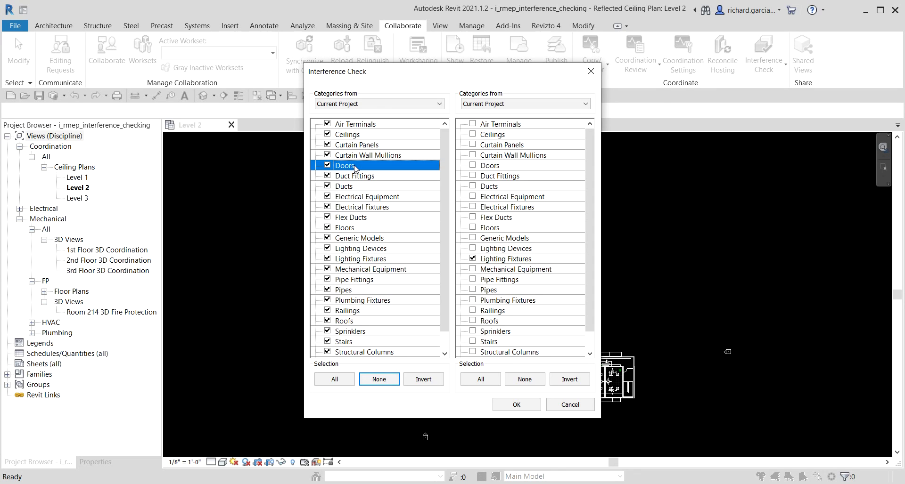
ctrl+click(354, 207)
ctrl+click(356, 238)
ctrl+click(357, 259)
ctrl+click(351, 290)
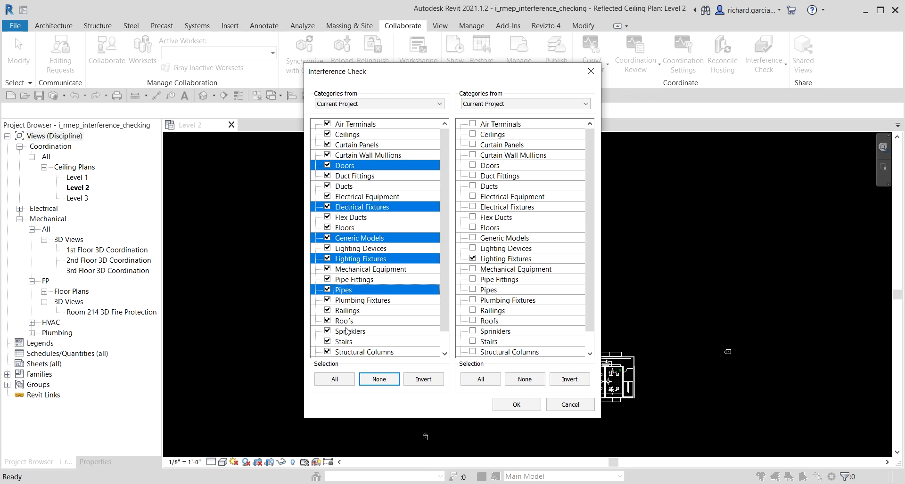
ctrl+click(349, 331)
click(327, 165)
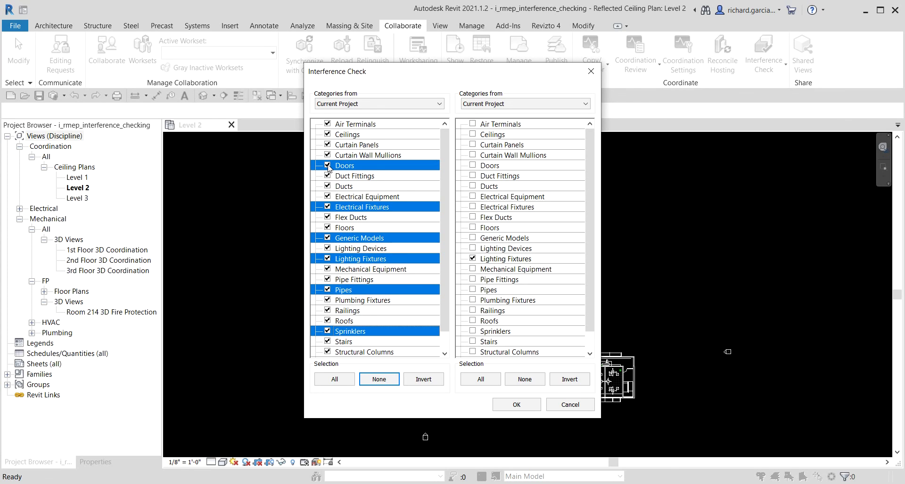
click(373, 168)
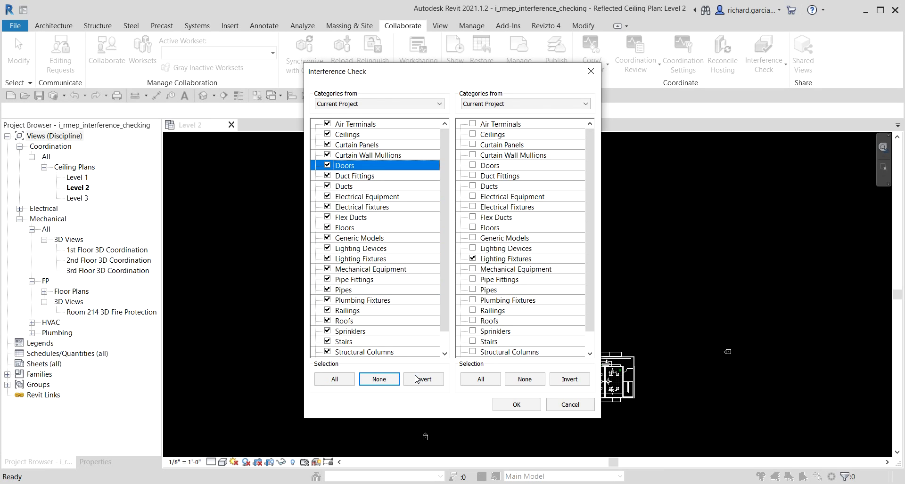
- Highlight Duct Fittings through Flex Ducts in the first list and invert the selection, leaving only those five categories checked
click(350, 178)
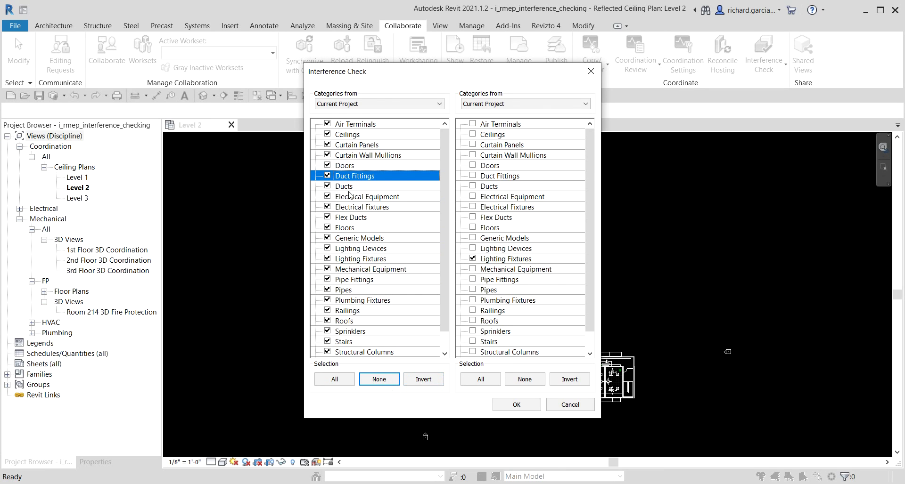
shift+click(352, 220)
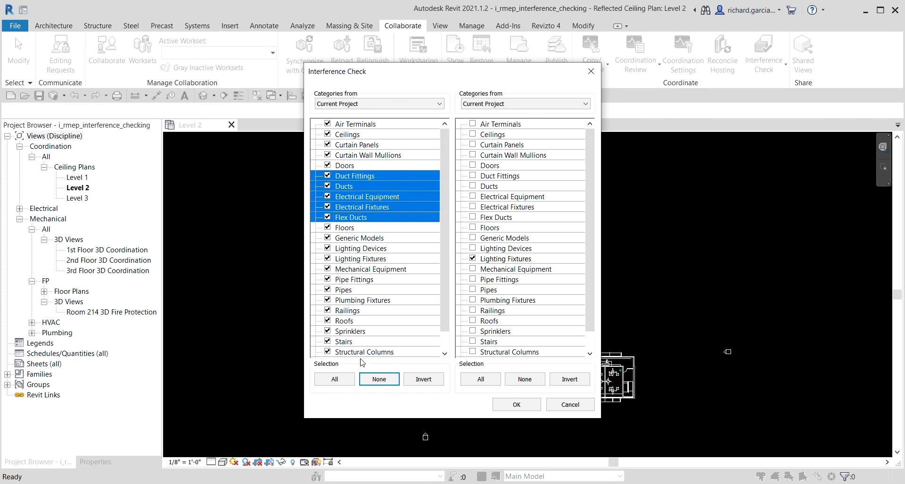
click(422, 380)
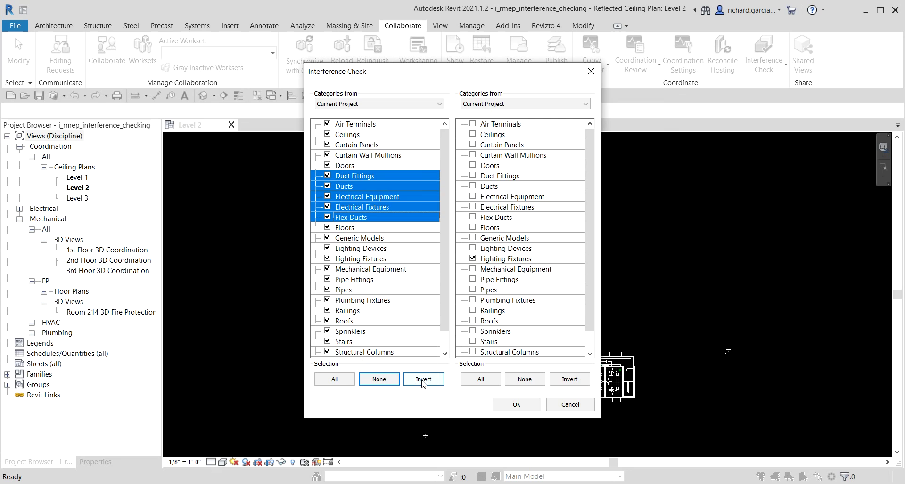
click(422, 381)
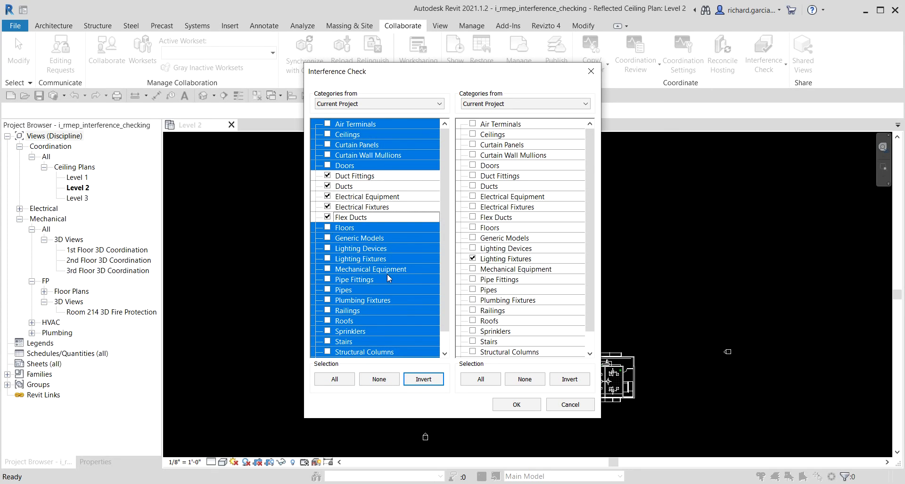
- Uncheck the categories from Duct Fittings to Flex Ducts together in the first list
click(380, 177)
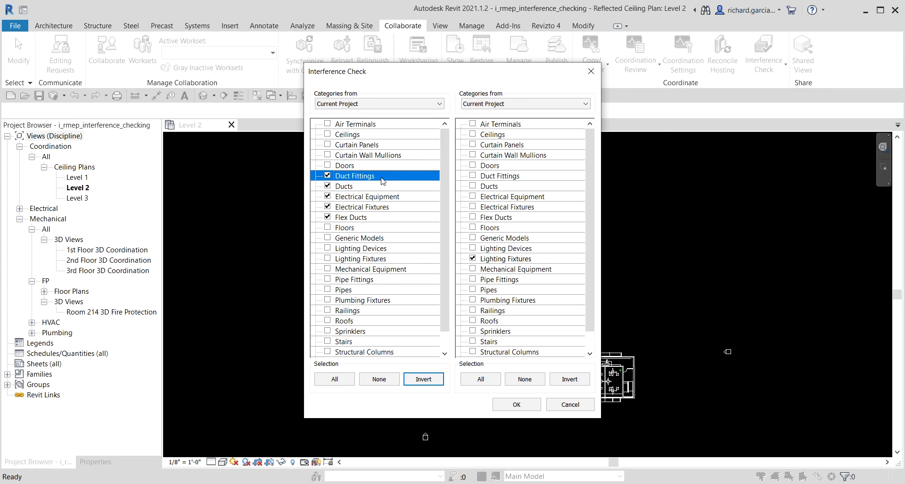
shift+click(367, 221)
click(327, 217)
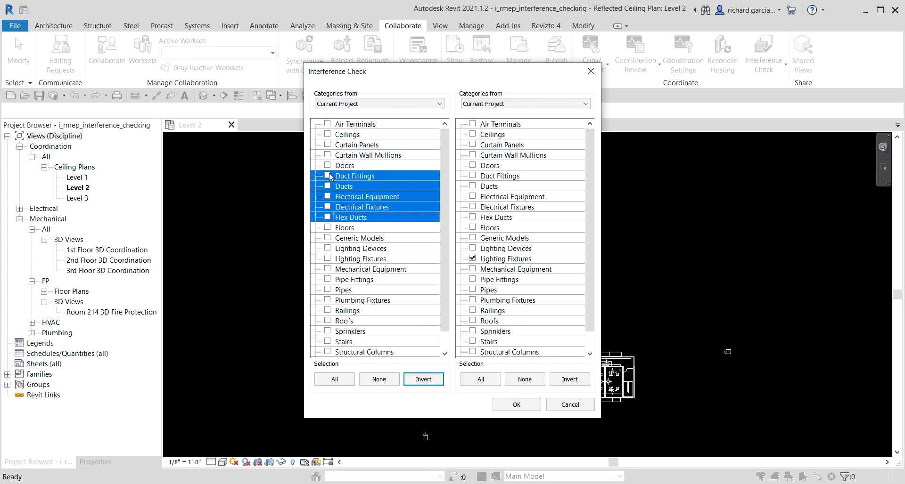
- Check Air Terminals in the first list and run the interference check against Lighting Fixtures
click(328, 124)
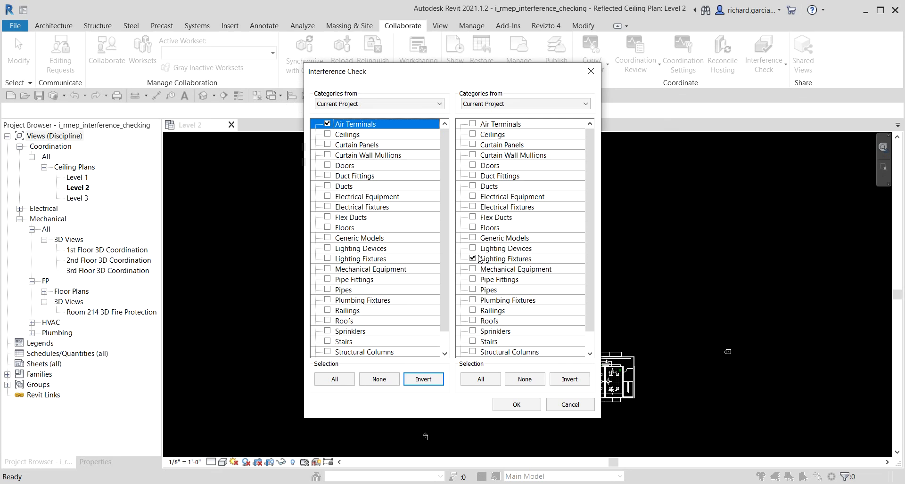
click(519, 404)
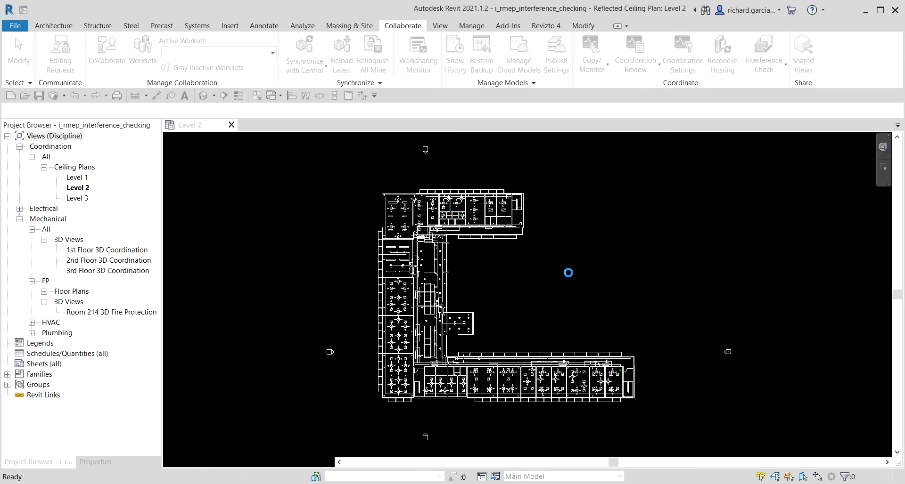
drag(64, 13, 288, 132)
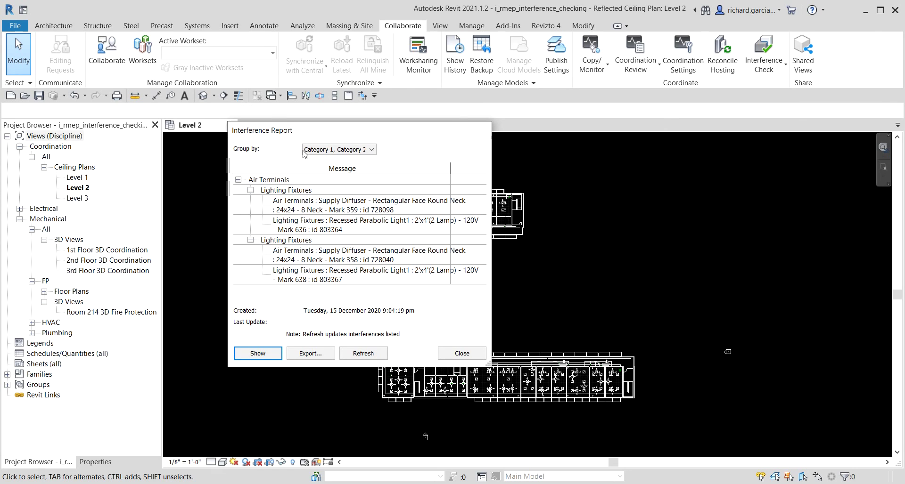
- Examine the grouping choices of the interference report and its Air Terminals and Lighting Fixtures entries
click(319, 150)
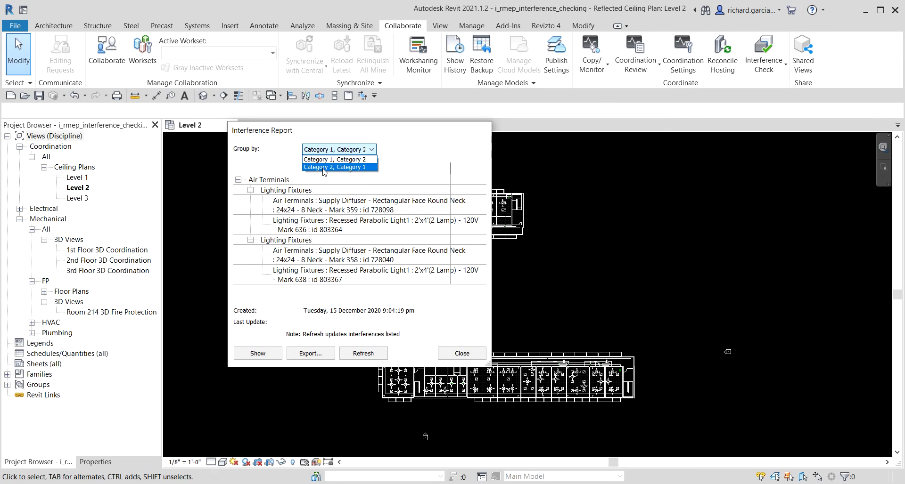
click(327, 165)
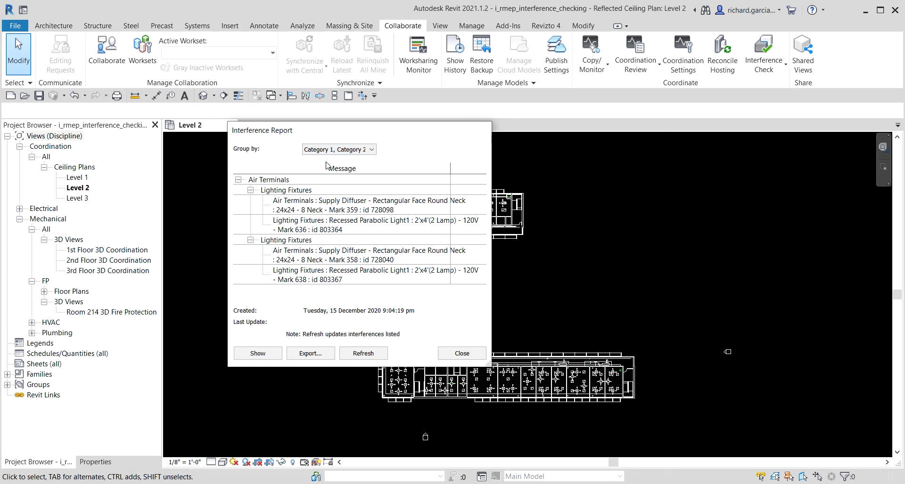
click(278, 183)
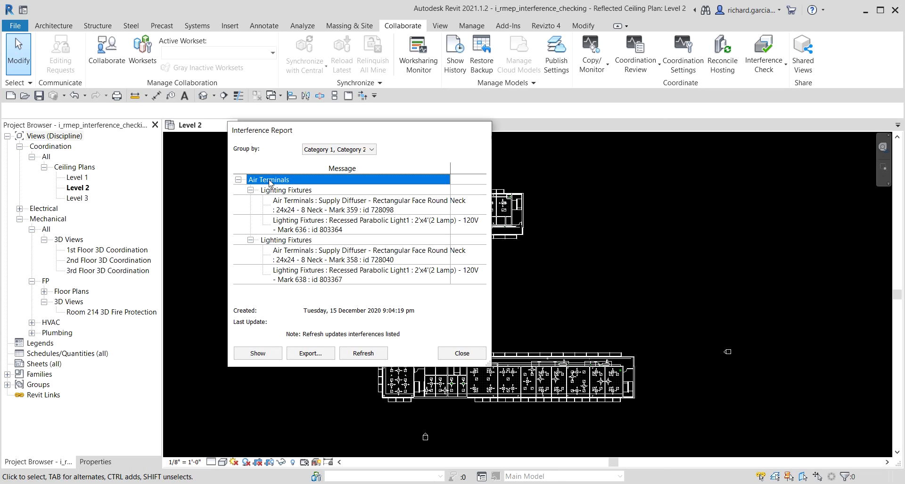
click(277, 192)
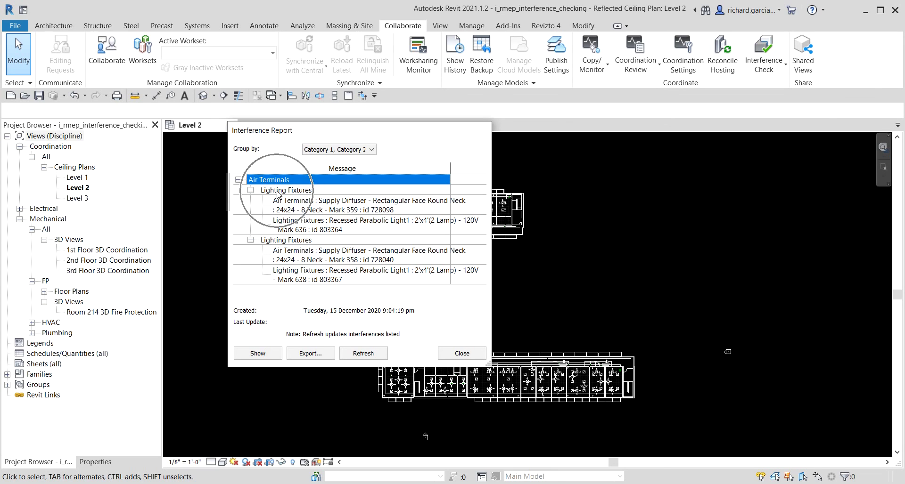
- Move the interference report aside and highlight the Mark 359 supply diffuser in the Level 2 ceiling plan
click(280, 243)
click(314, 204)
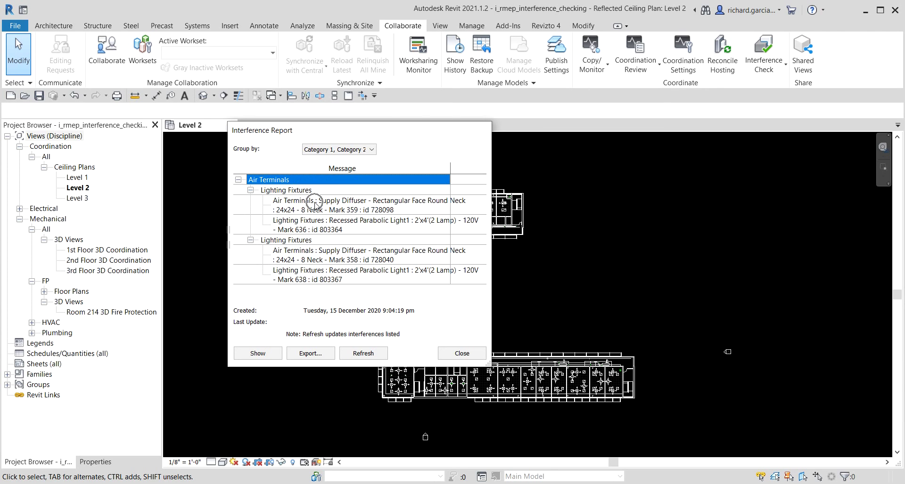
drag(340, 134, 211, 91)
click(183, 166)
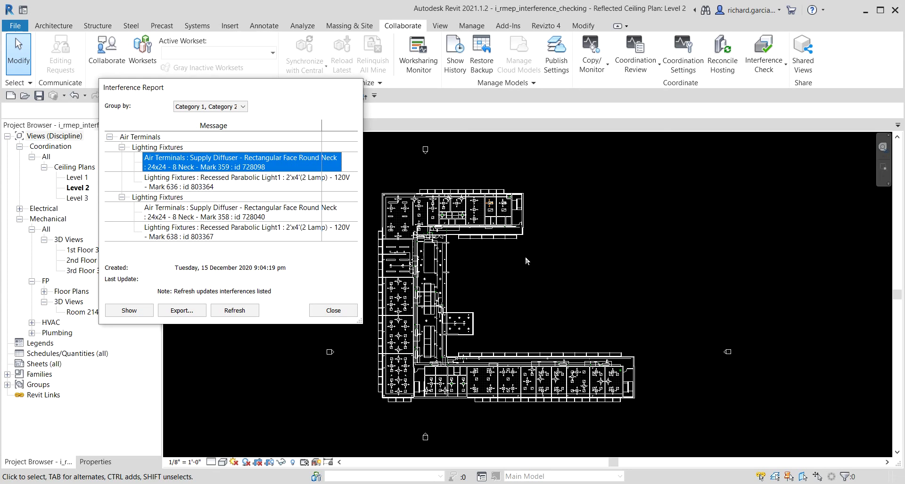
click(490, 207)
scroll(491, 209, up, 6)
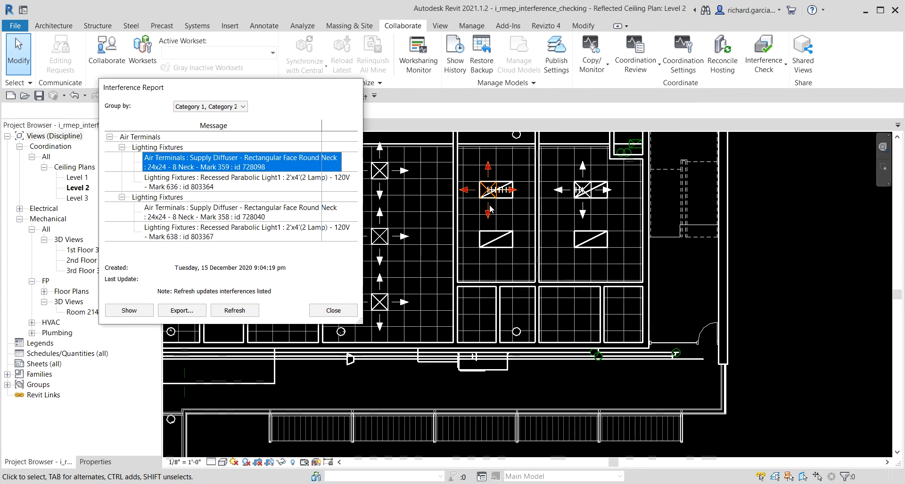
- Highlight the Mark 636 light fixture, the Mark 358 supply diffuser and the Mark 638 light fixture one after another in the ceiling plan
click(222, 184)
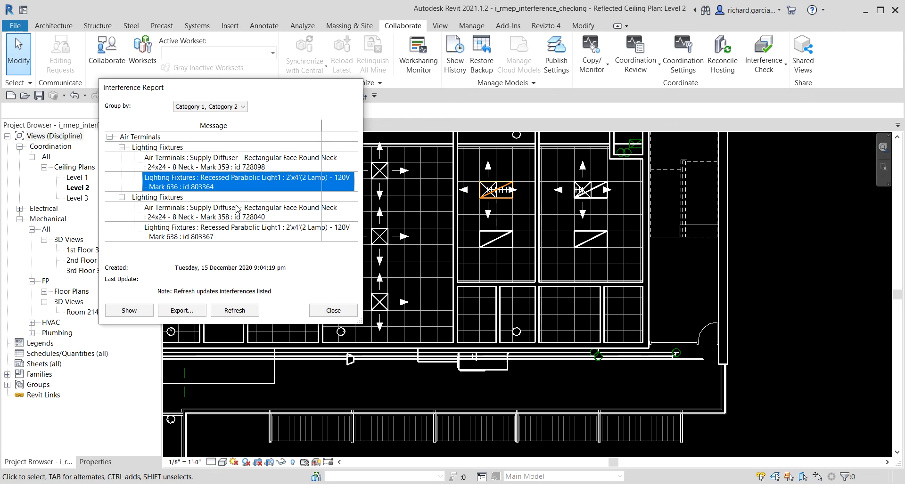
click(191, 214)
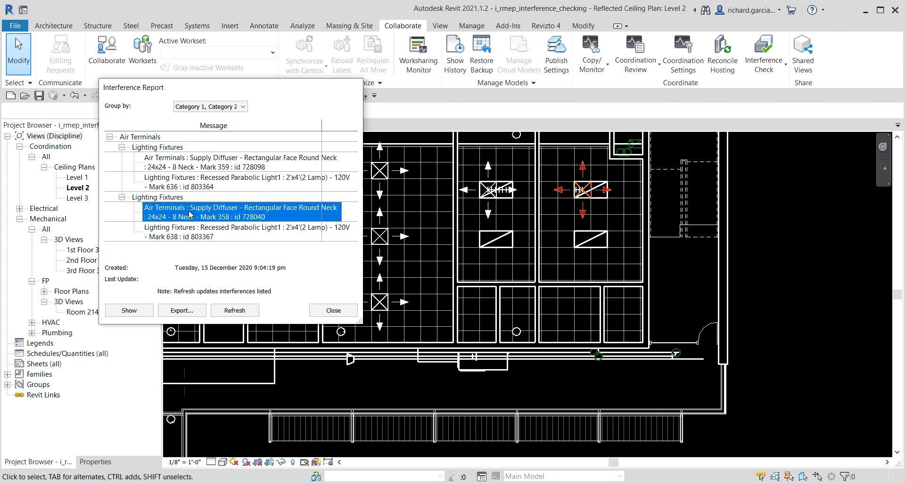
click(190, 231)
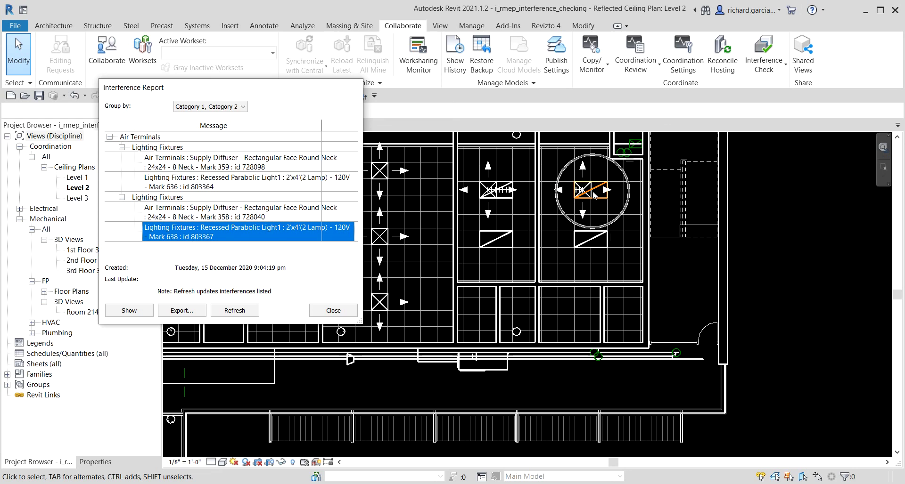
scroll(594, 196, down, 6)
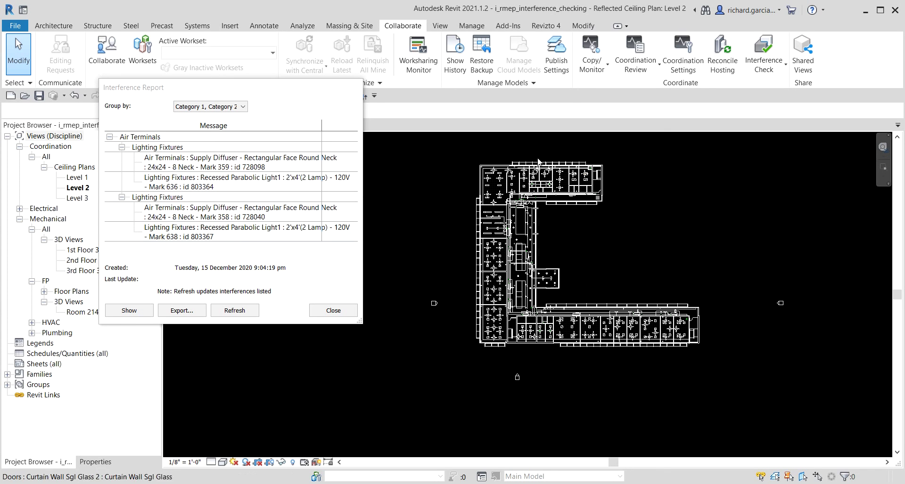
- Show the Mark 636 light fixture from the interference report, continuing the search through the closed views
click(199, 167)
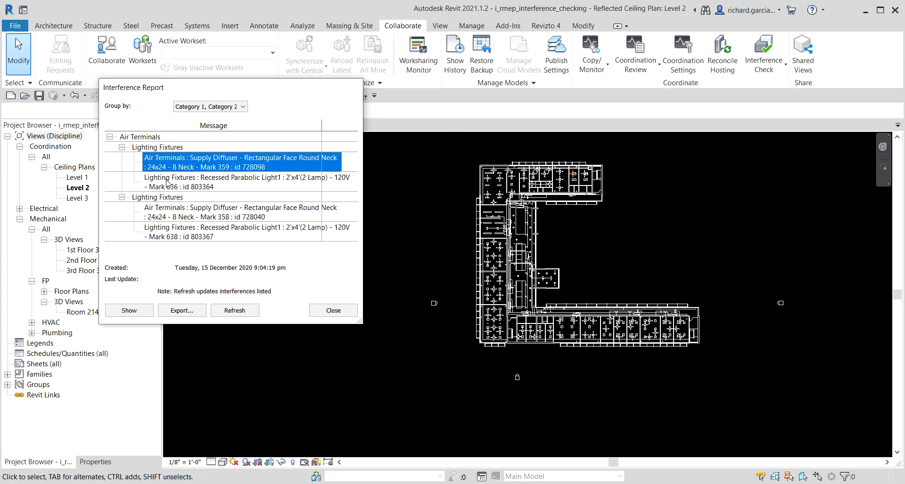
click(167, 183)
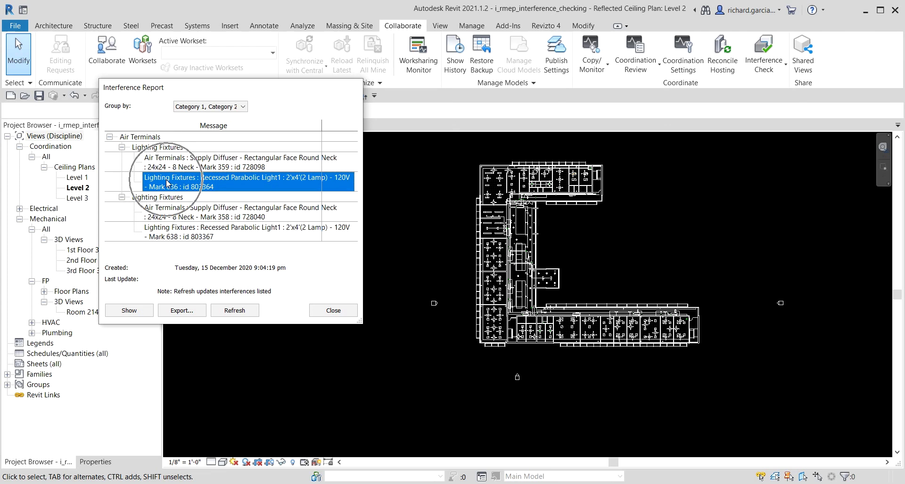
click(129, 311)
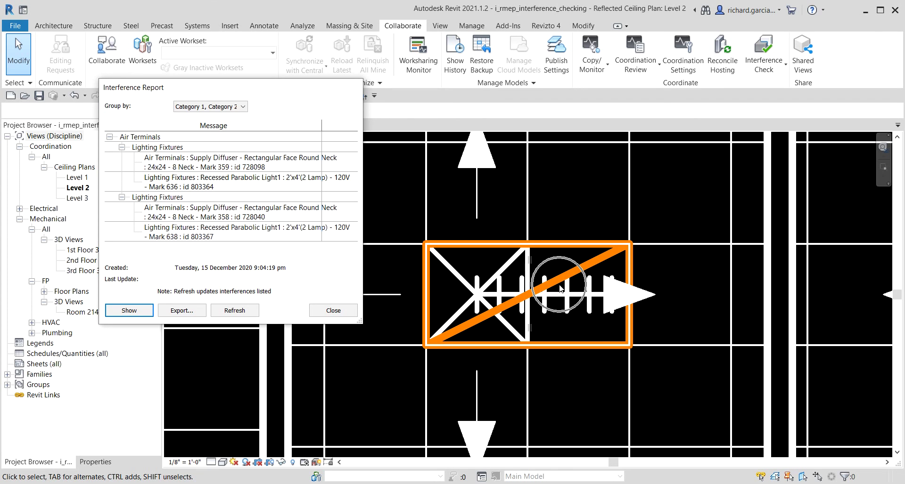
click(108, 310)
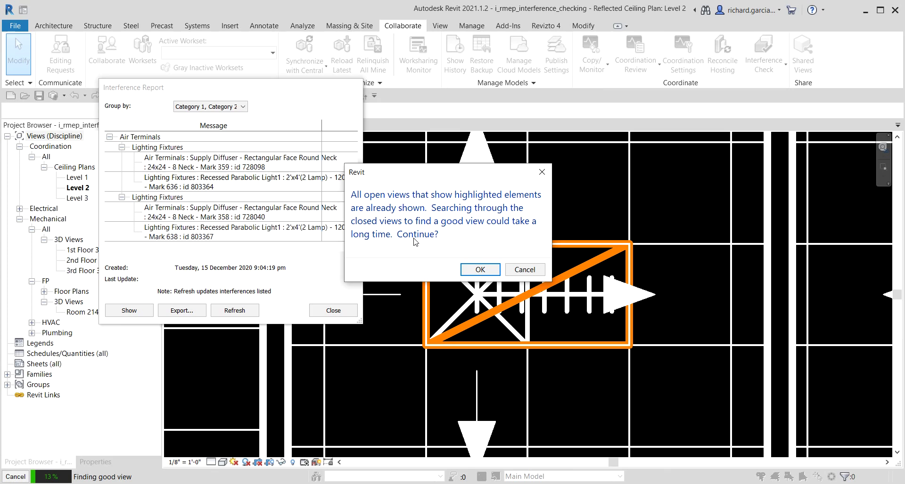
click(472, 271)
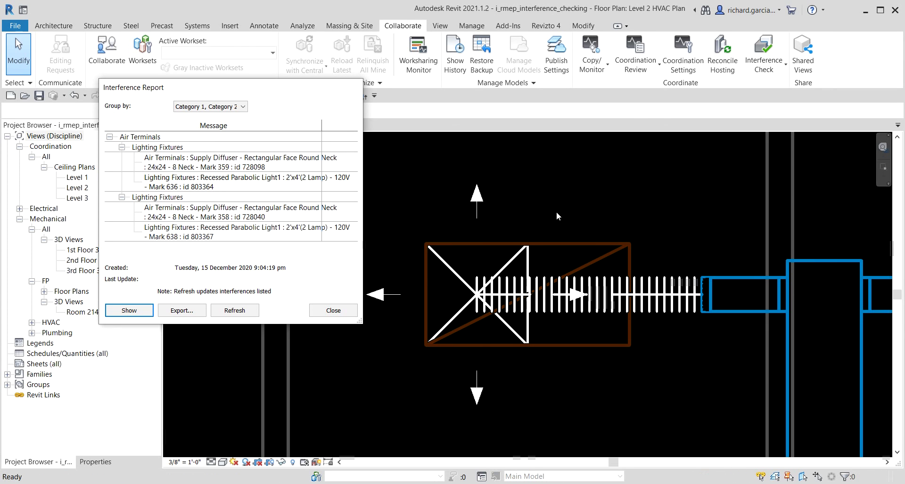
- Show the Mark 636 light fixture in further plan views, including the Level 2 Lighting Plan and Level 2 HVAC Piping Plan
click(134, 311)
click(134, 311)
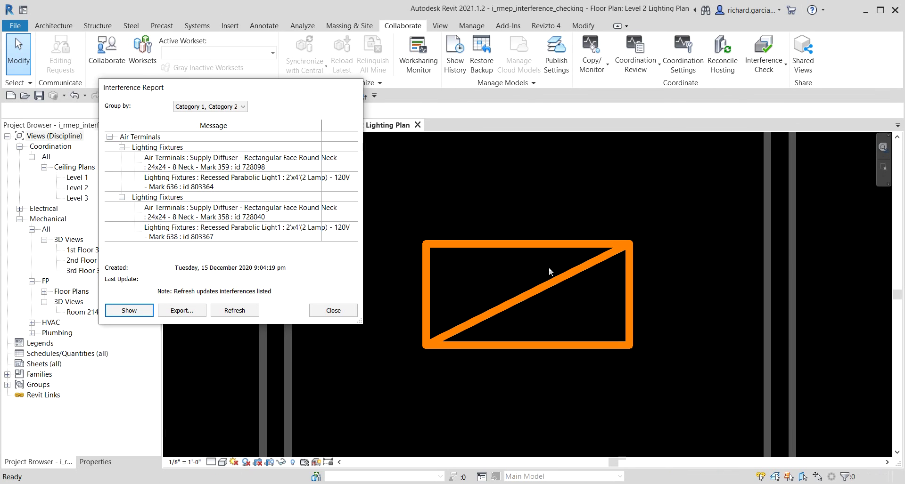
scroll(550, 280, down, 3)
scroll(543, 288, down, 3)
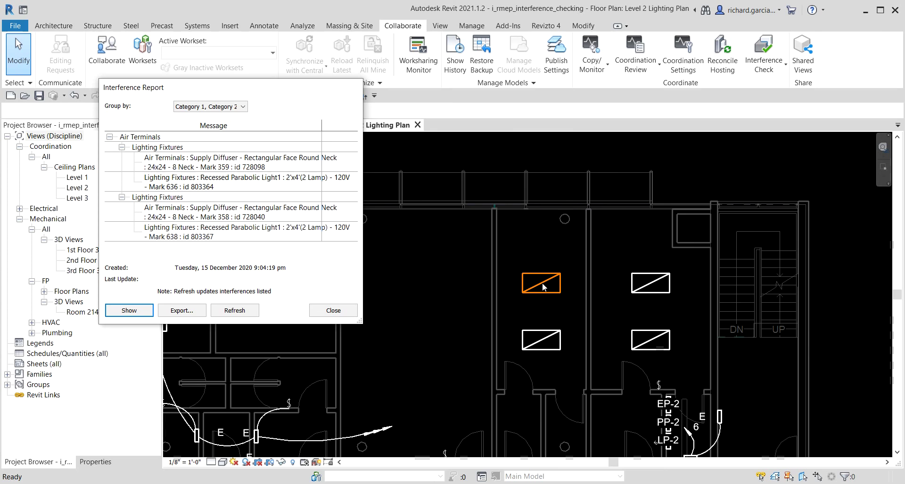
click(144, 313)
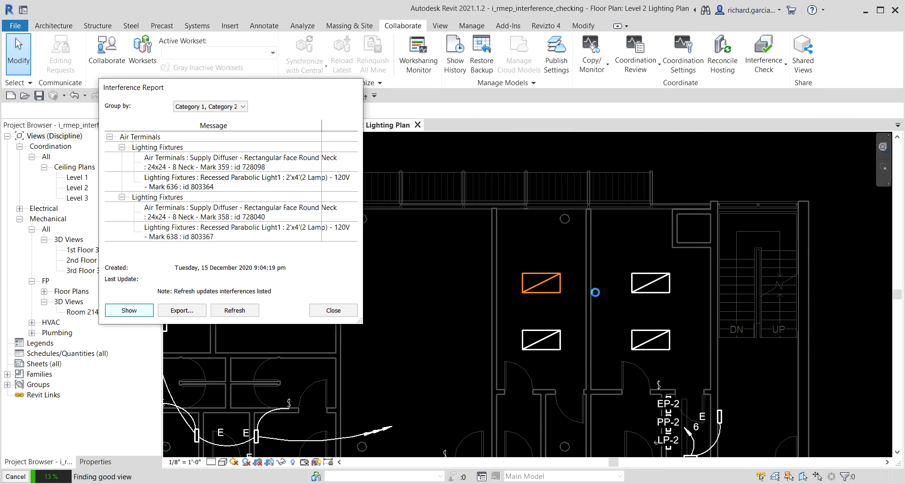
scroll(555, 299, down, 4)
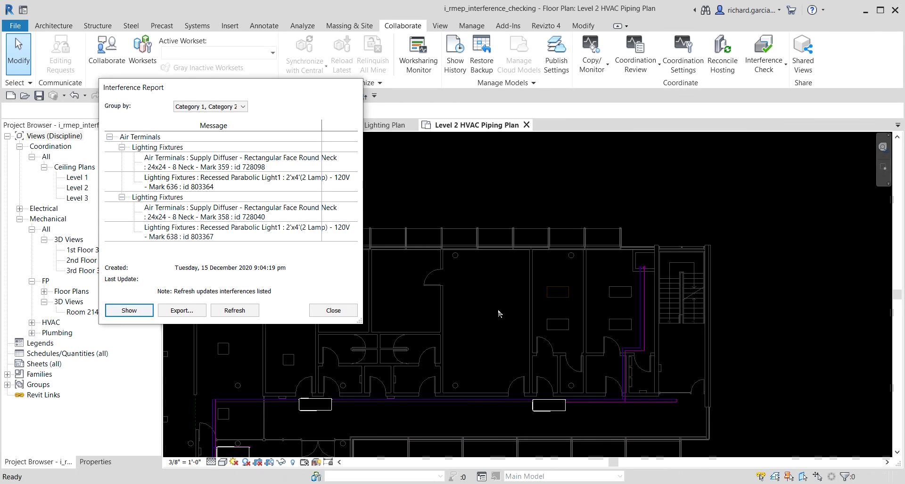
- Show the Mark 636 light fixture in the {3D} view and the 2nd Floor 3D Coordination view
click(136, 310)
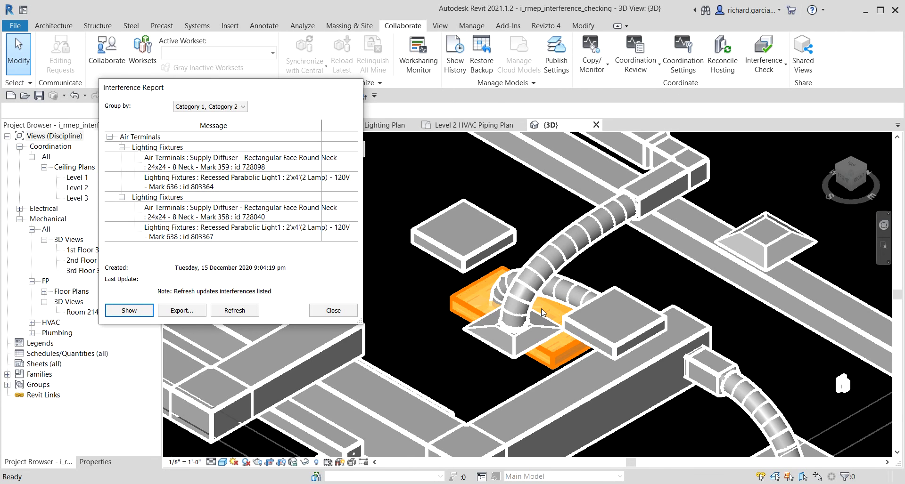
scroll(518, 313, down, 5)
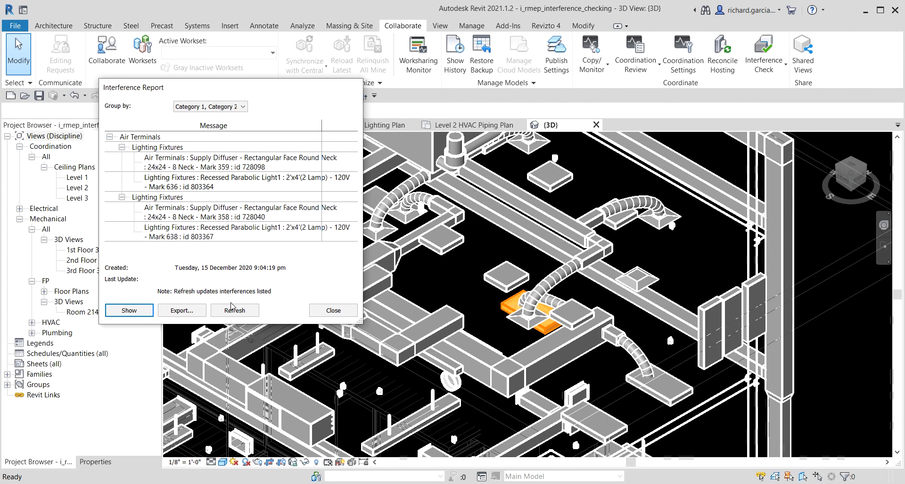
click(131, 311)
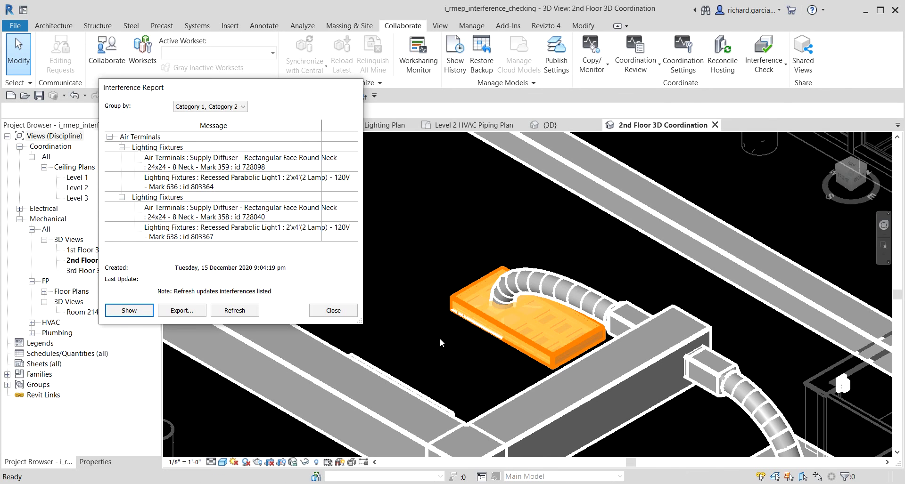
- Return to the Level 2 ceiling plan and move the interference report clear of the clashing fixtures
drag(318, 90, 574, 136)
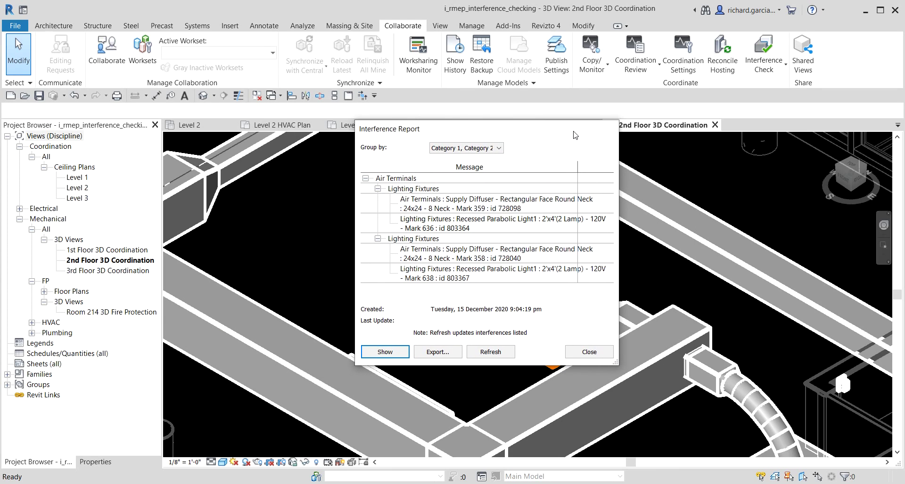
drag(460, 135, 506, 116)
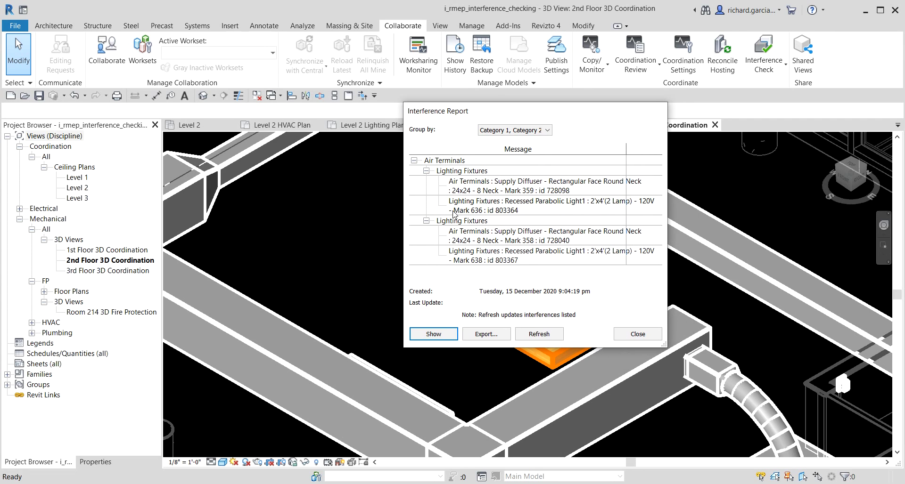
click(195, 125)
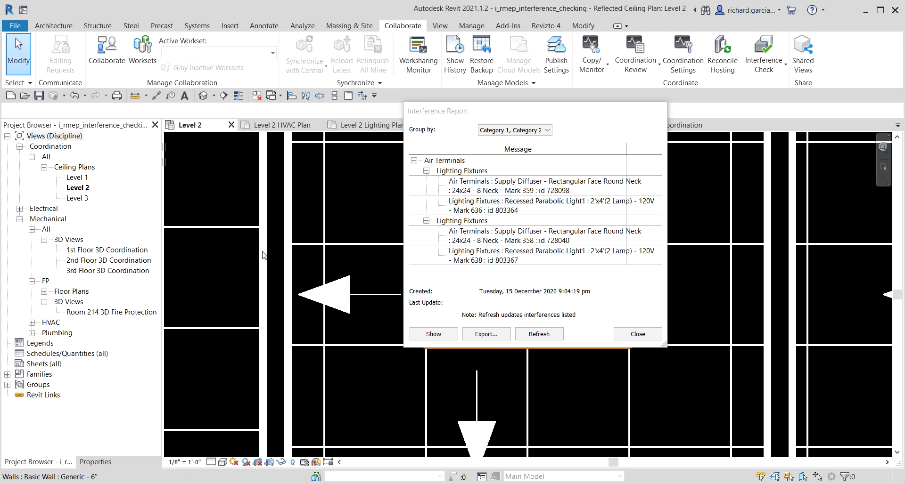
scroll(325, 245, down, 5)
middle_drag(322, 240, 302, 223)
drag(491, 116, 574, 95)
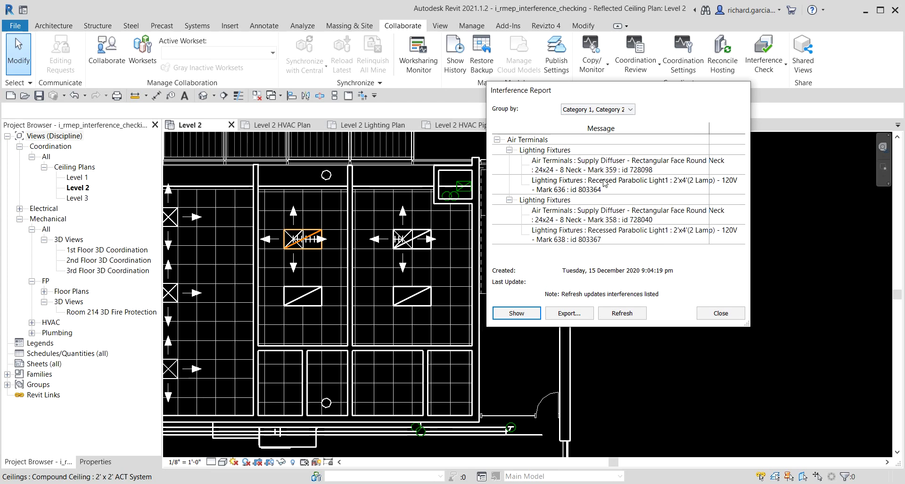
- Highlight the Mark 636 light fixture, then highlight and show the Mark 359 supply diffuser it clashes with in the ceiling plan
click(575, 190)
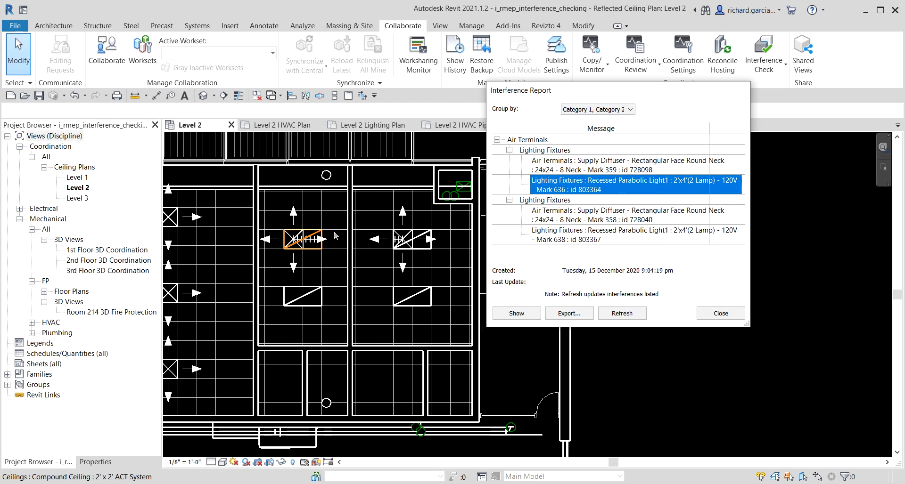
scroll(304, 243, up, 3)
scroll(304, 243, up, 1)
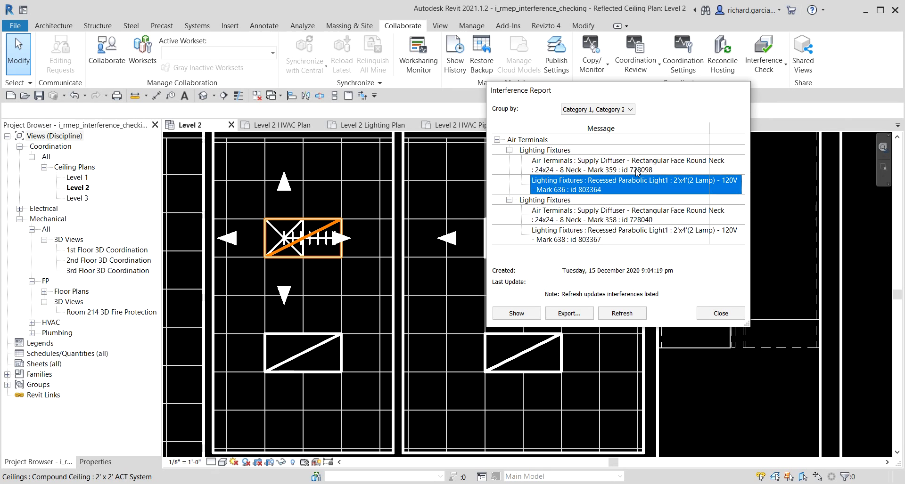
click(568, 164)
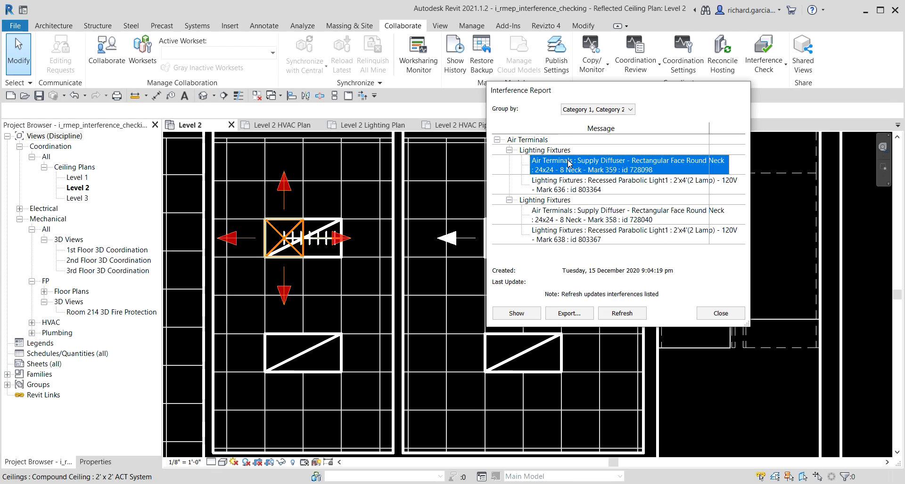
click(523, 314)
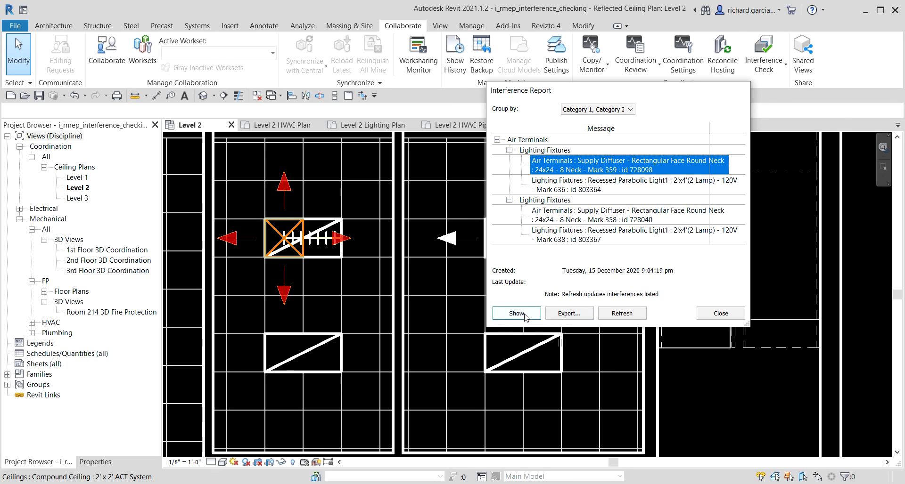
scroll(337, 200, down, 2)
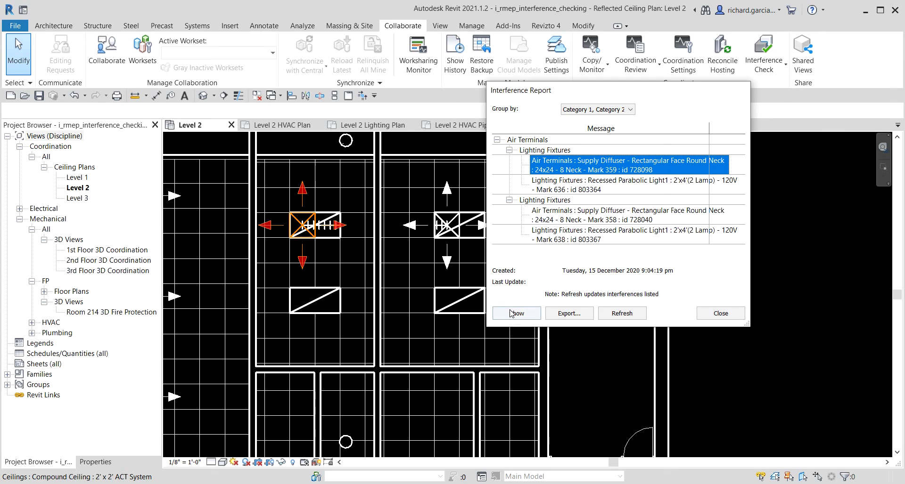
- Export the interference report as i_rmep_interference_checking.html, replacing the existing file
click(570, 318)
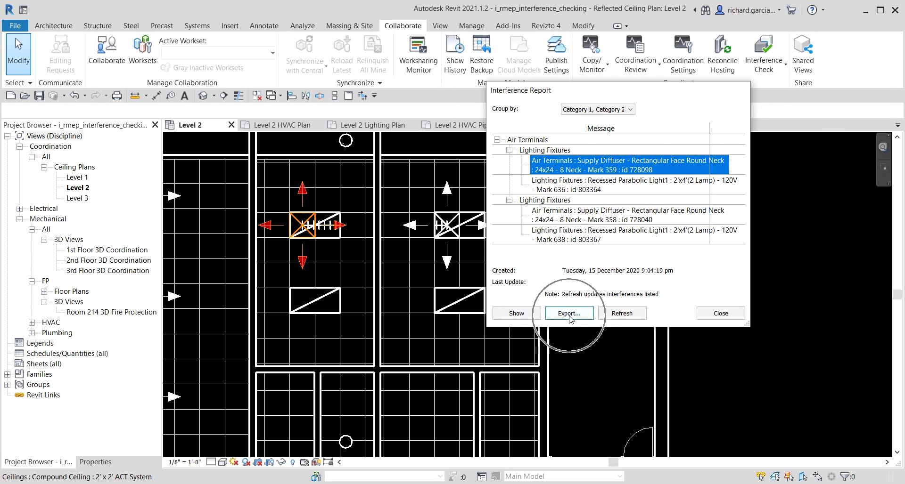
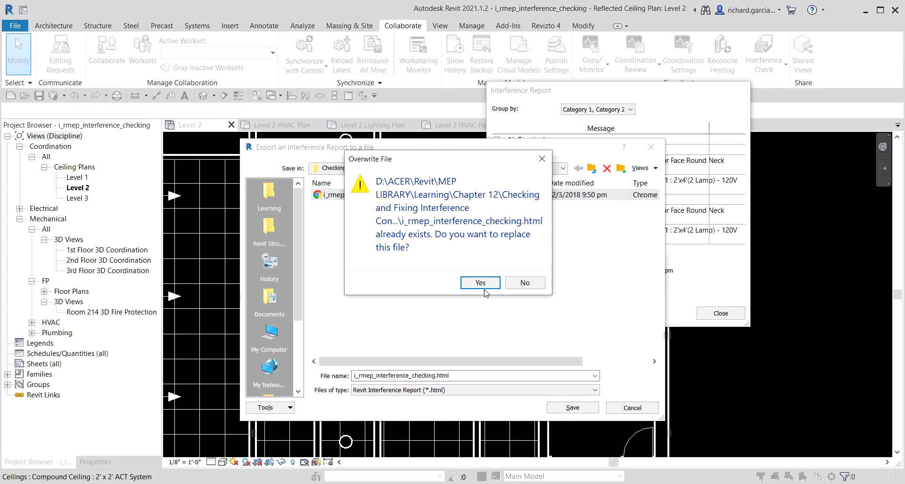
click(479, 286)
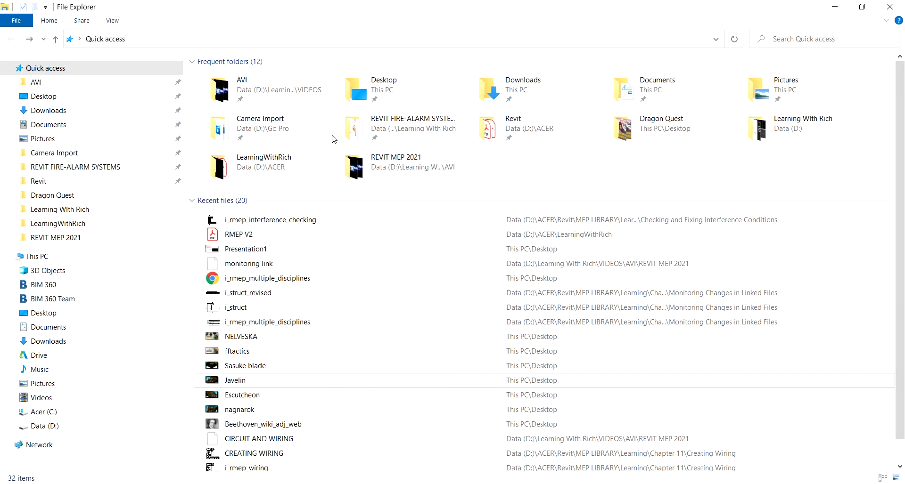
- Browse the user folders and the D: drive's Learning WIth Rich, LearningWithRich and ACER\Revit folders for the exported interference report
click(52, 139)
click(57, 166)
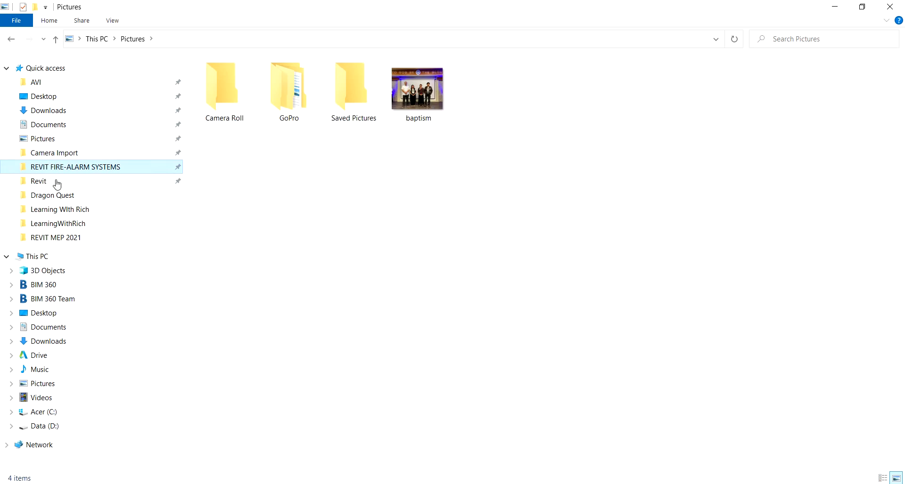
click(57, 223)
click(59, 195)
click(36, 111)
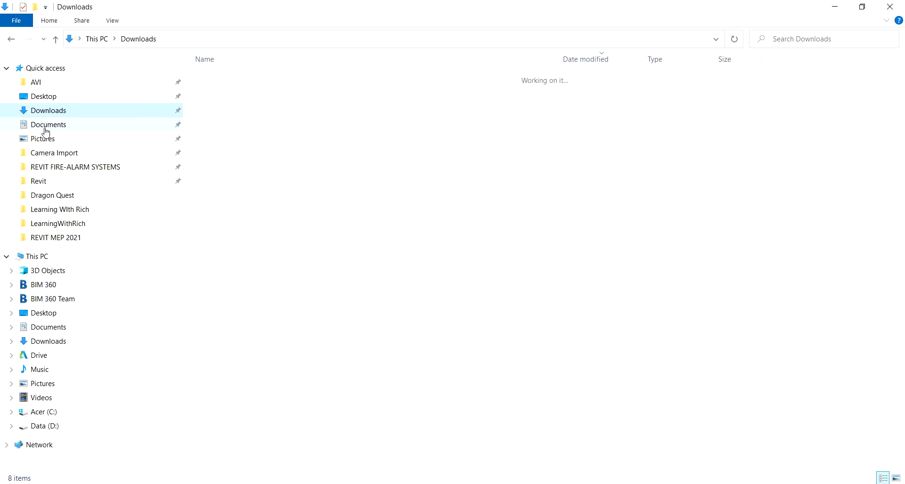
click(163, 210)
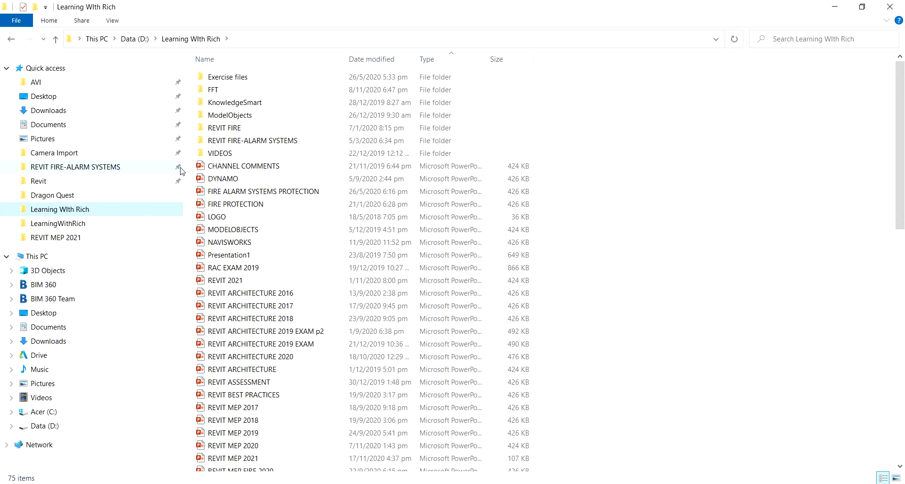
click(91, 225)
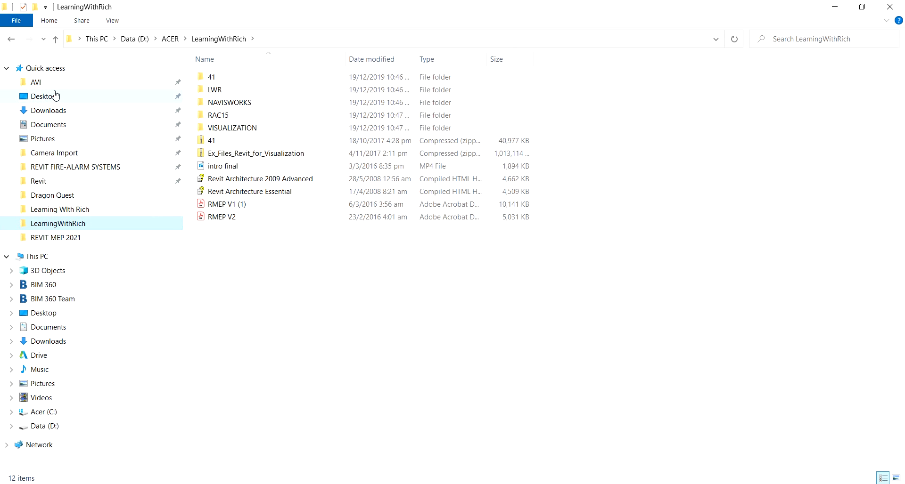
click(170, 39)
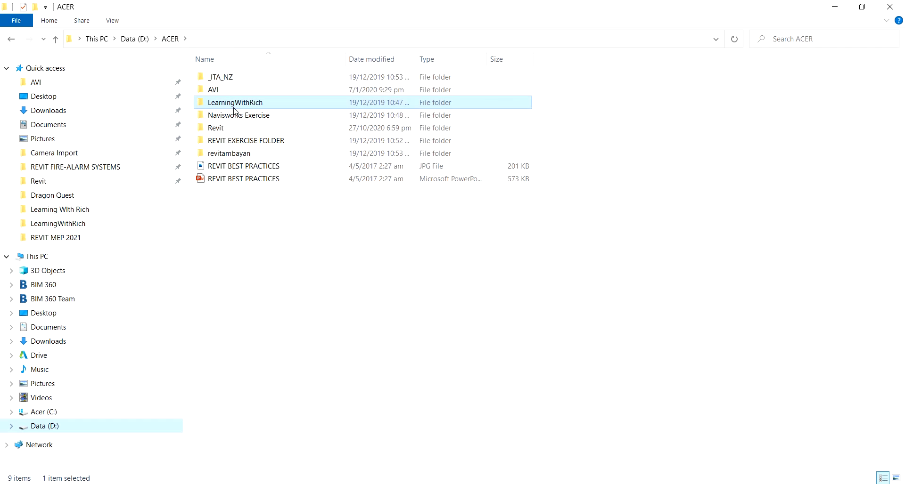
click(220, 95)
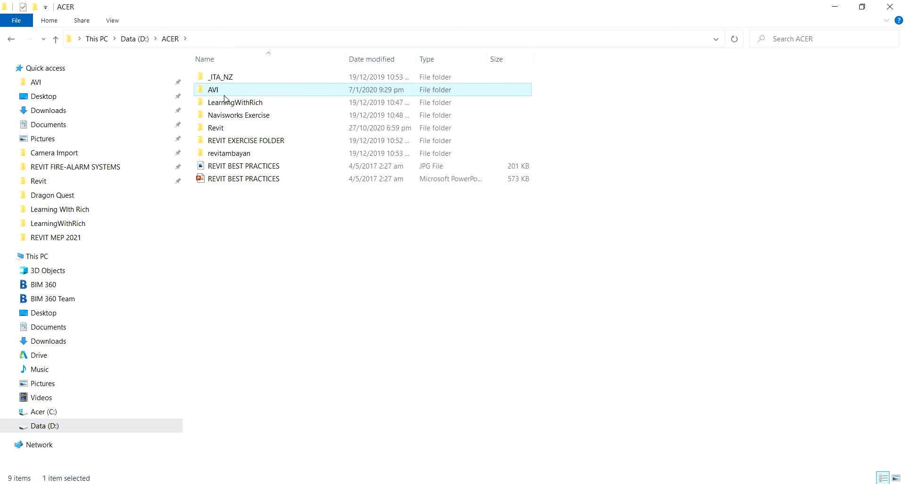
double_click(225, 128)
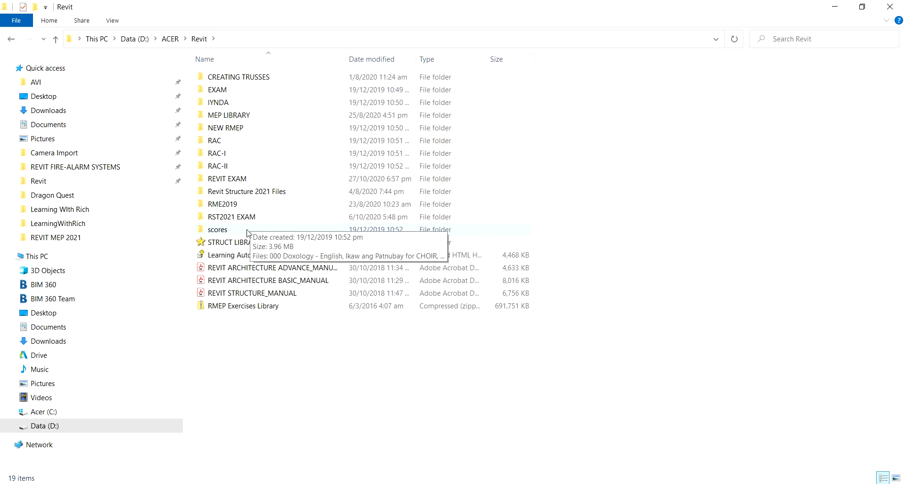
click(846, 9)
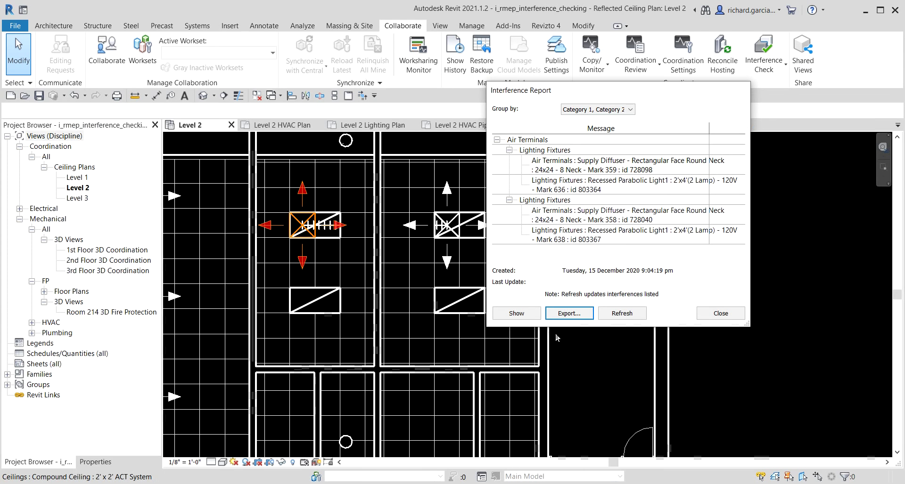
- Export the interference report again to the Desktop as an HTML file named Interference Report
click(565, 314)
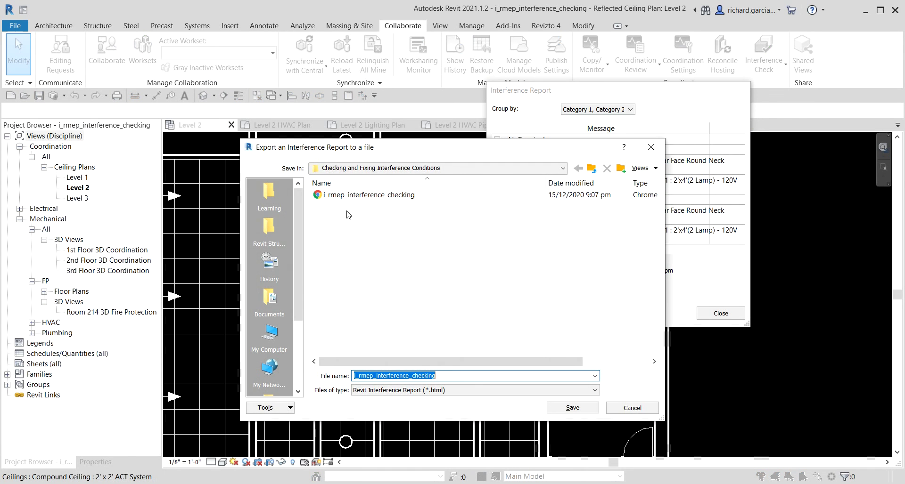
click(336, 168)
click(336, 180)
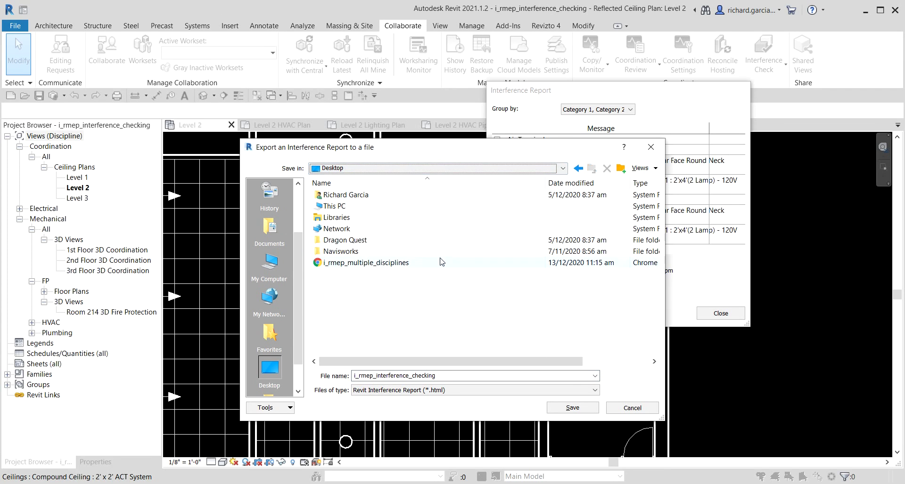
click(370, 263)
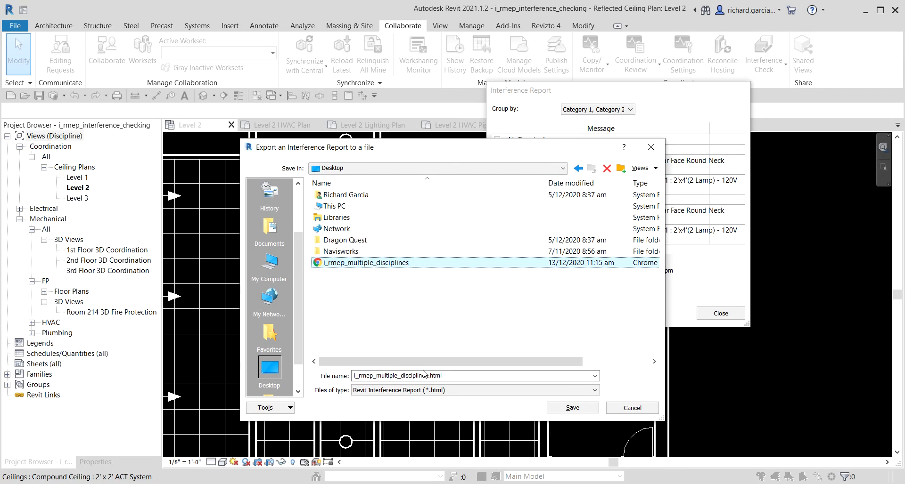
click(450, 376)
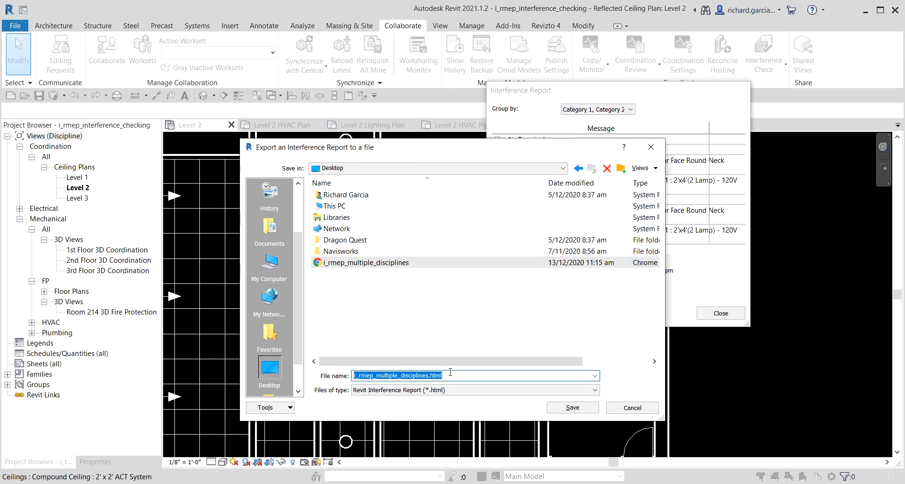
text(Interference Report)
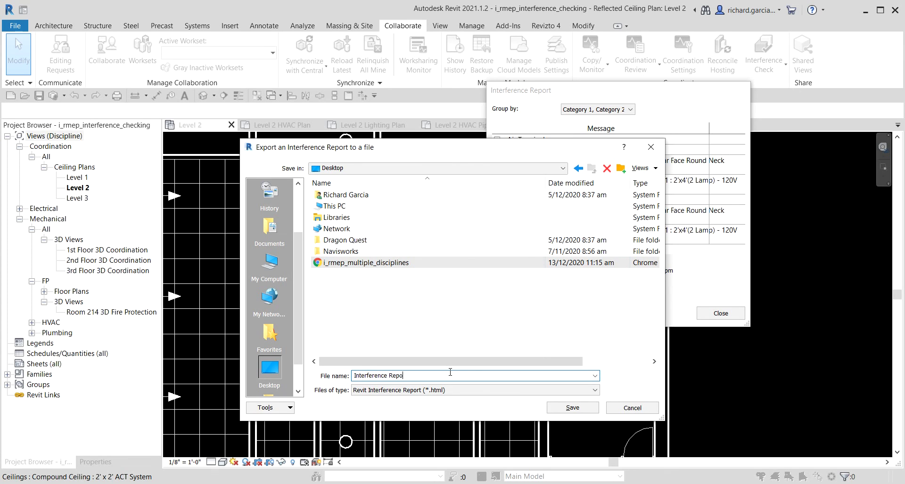
click(571, 408)
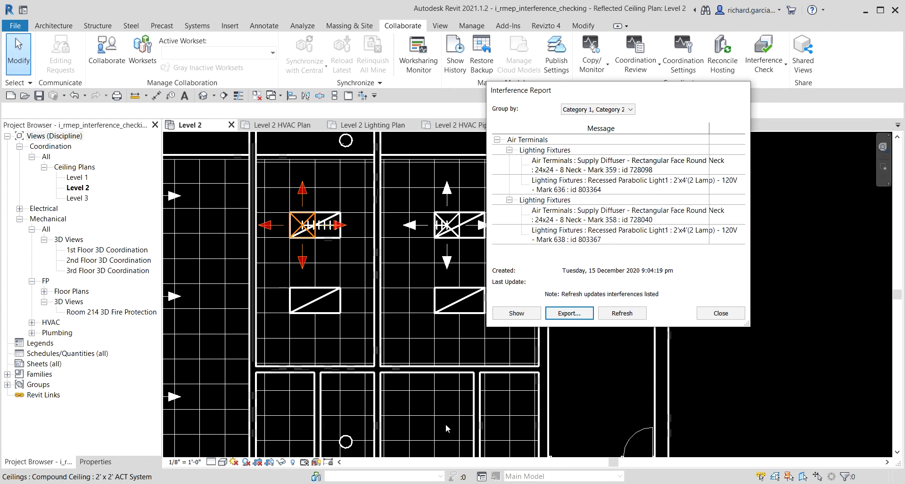
- Open the Interference Report file from the Desktop in File Explorer, examine it full-screen in the browser, and return to Revit
key(super+e)
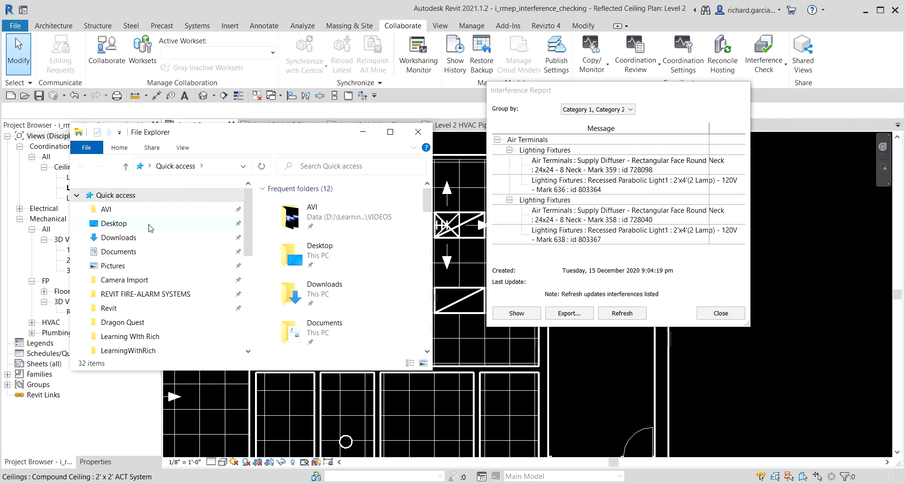
click(149, 226)
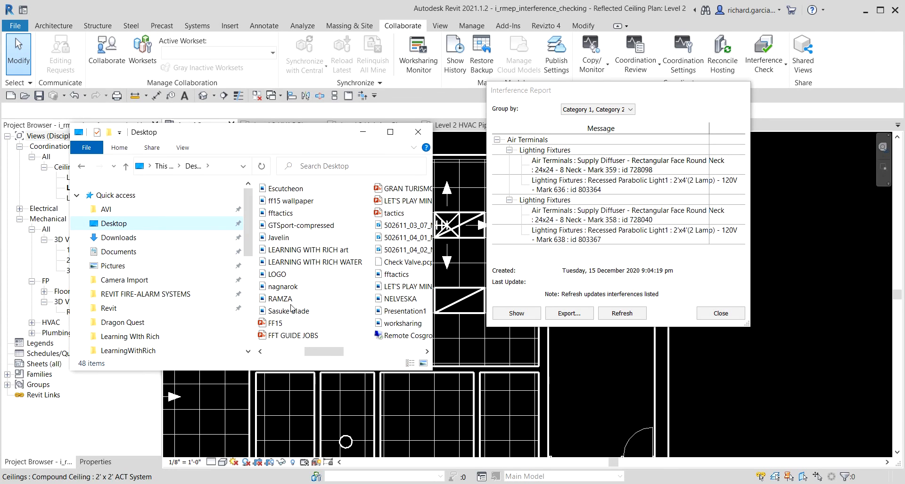
scroll(292, 309, up, 2)
double_click(298, 311)
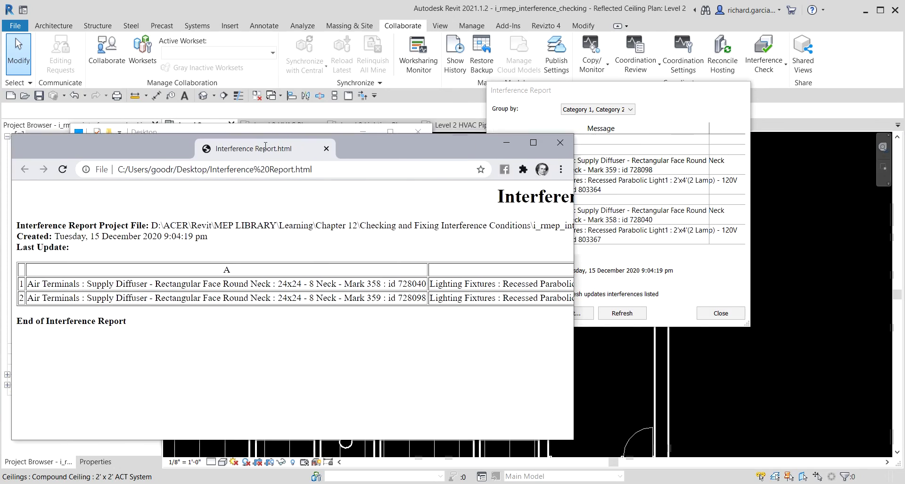
double_click(265, 146)
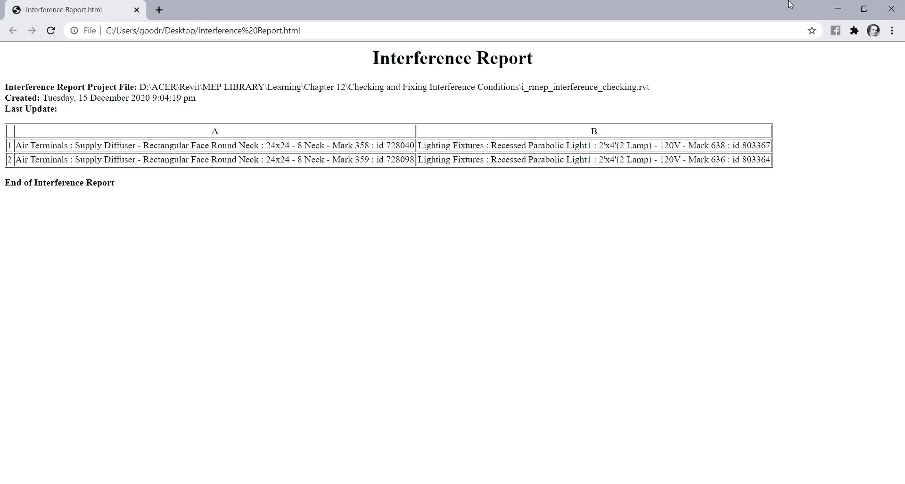
click(829, 11)
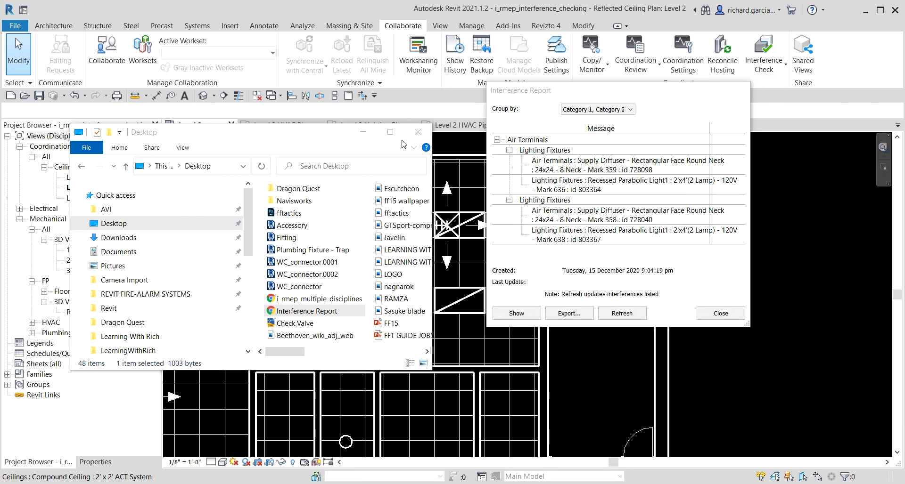
click(363, 132)
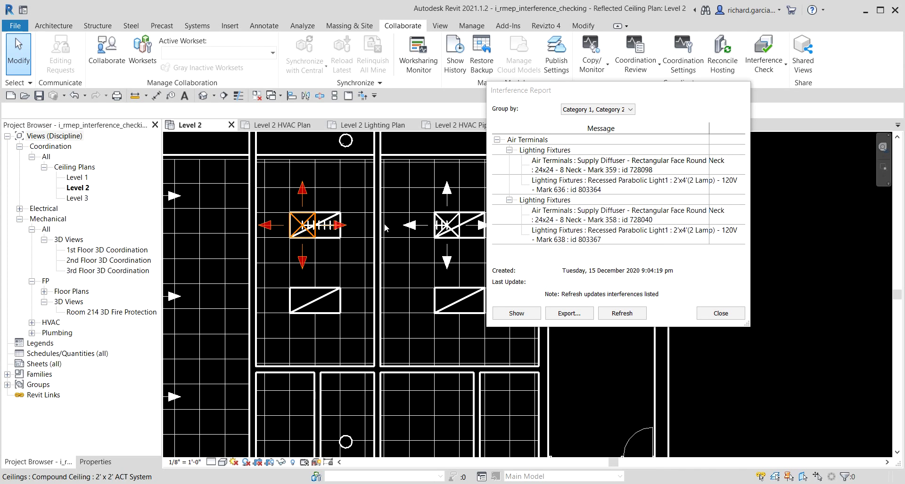
- Move the Mark 636 light fixture 2' to the right, one ceiling tile clear of the Mark 359 supply diffuser
scroll(323, 261, up, 1)
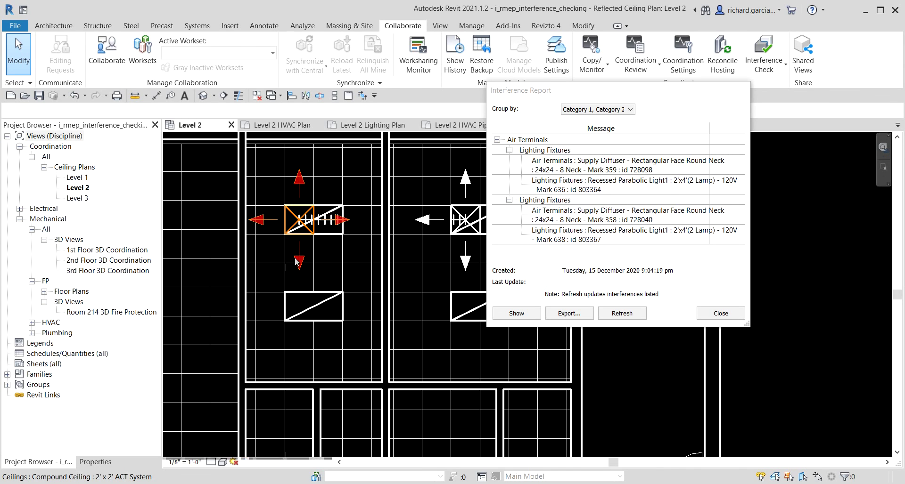
scroll(303, 216, up, 1)
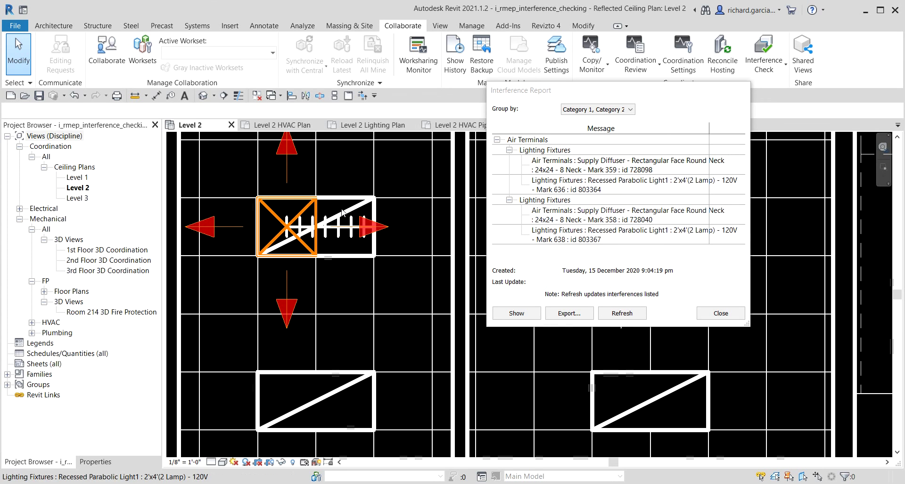
scroll(301, 214, up, 1)
scroll(302, 215, down, 2)
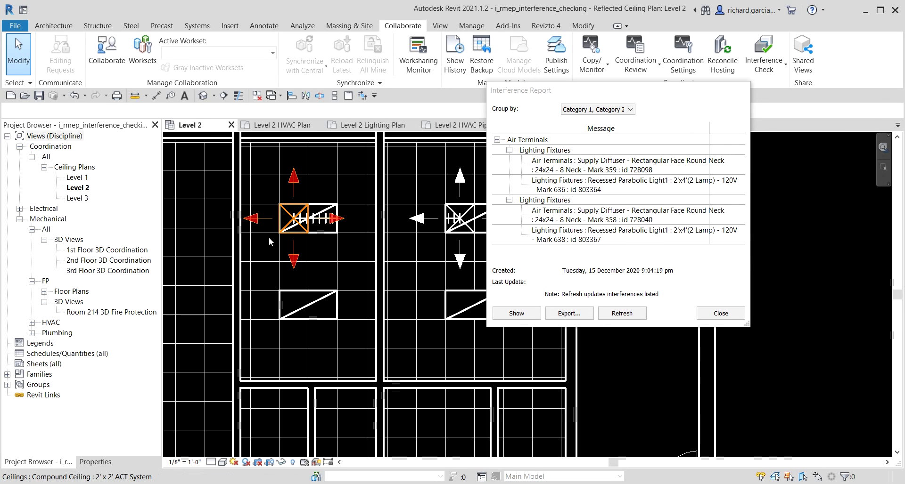
scroll(292, 217, up, 2)
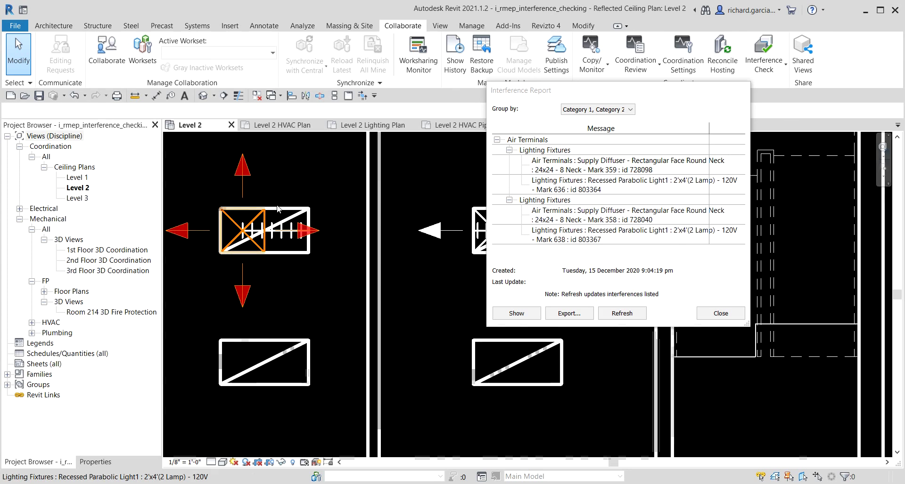
click(293, 224)
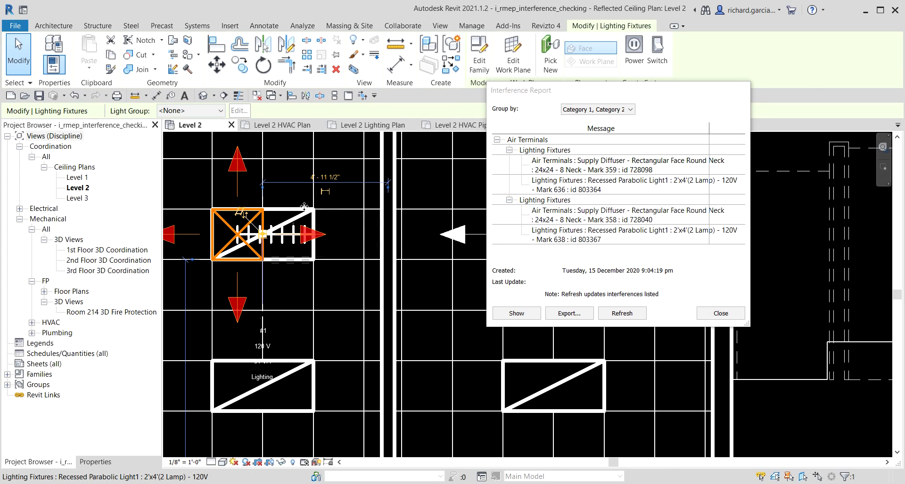
click(216, 64)
click(314, 209)
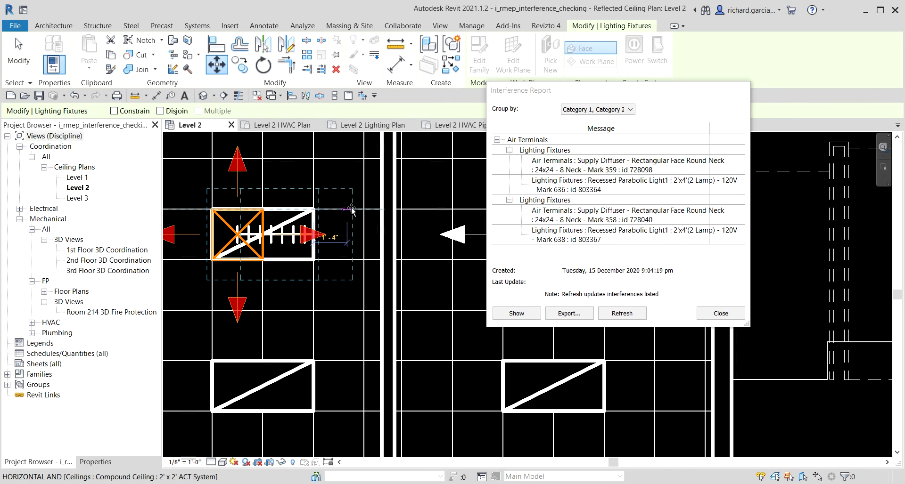
click(365, 209)
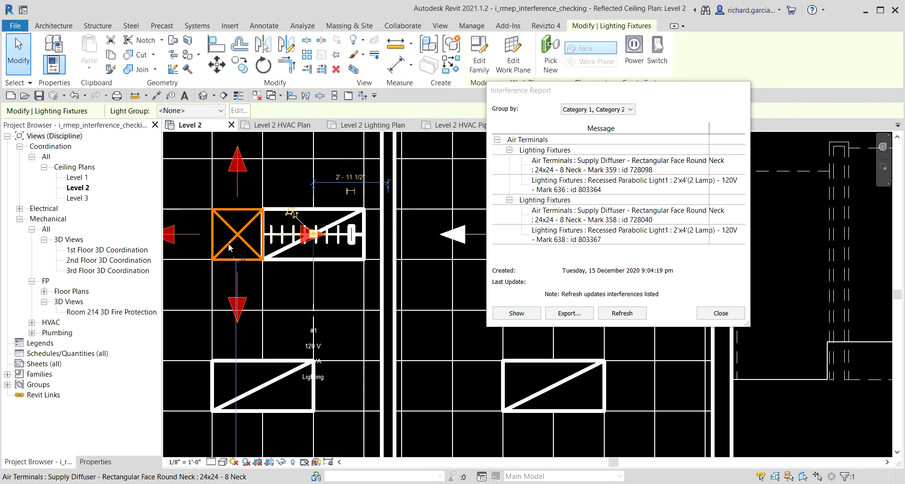
- Move the Mark 638 light fixture in the adjacent room 2' to the right, clear of the Mark 358 supply diffuser
scroll(324, 243, down, 4)
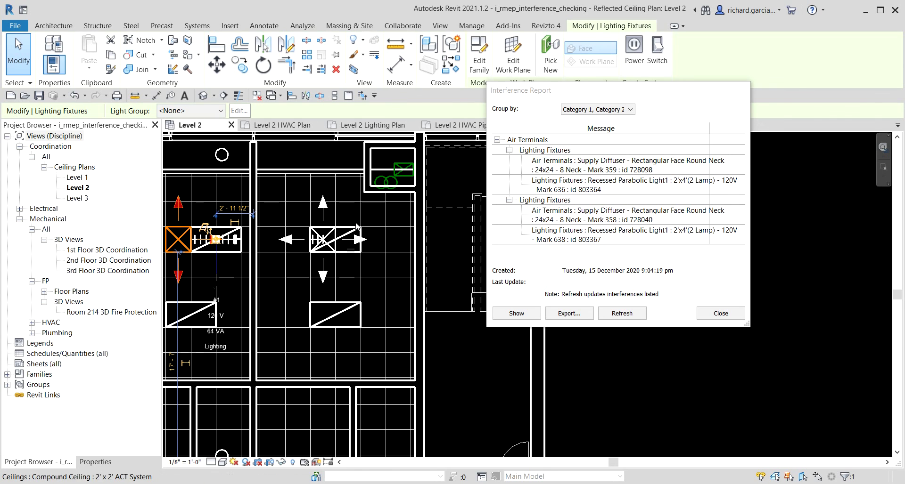
scroll(354, 229, up, 4)
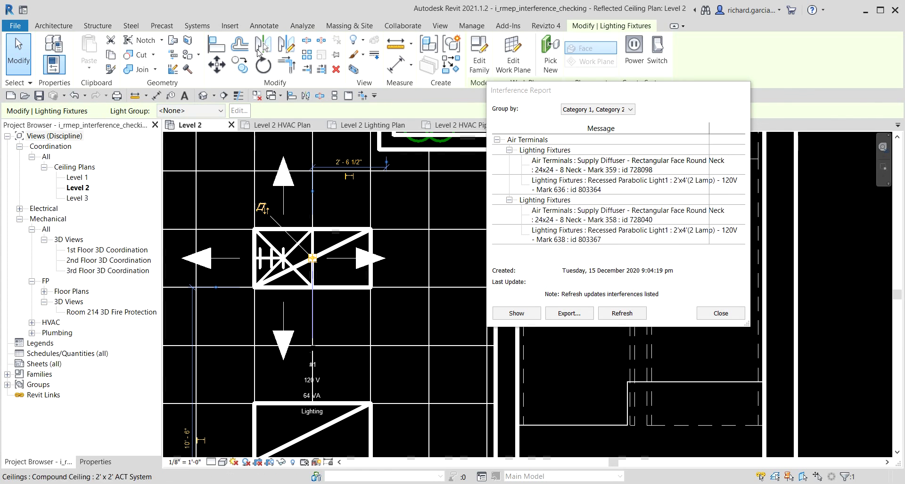
click(217, 65)
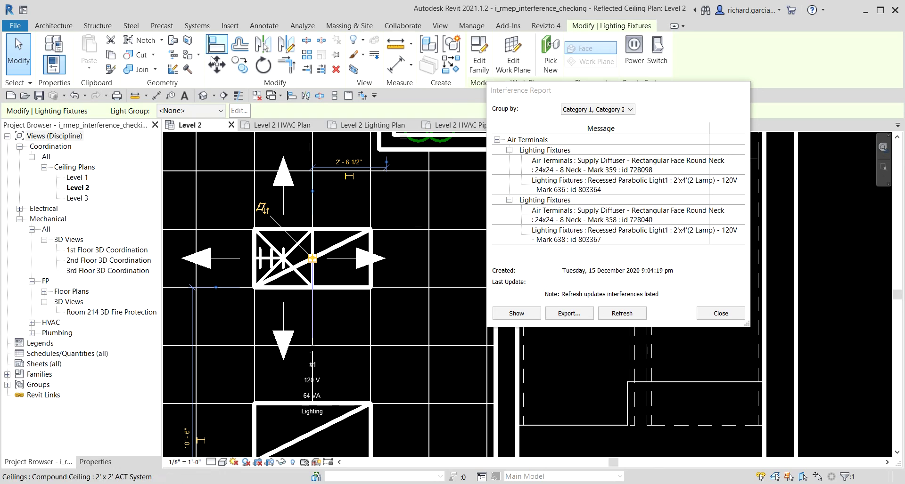
click(372, 229)
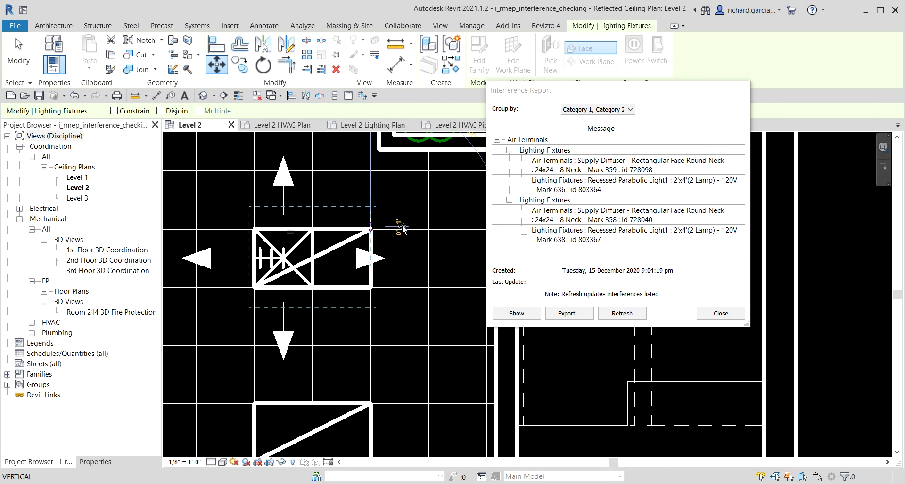
click(425, 231)
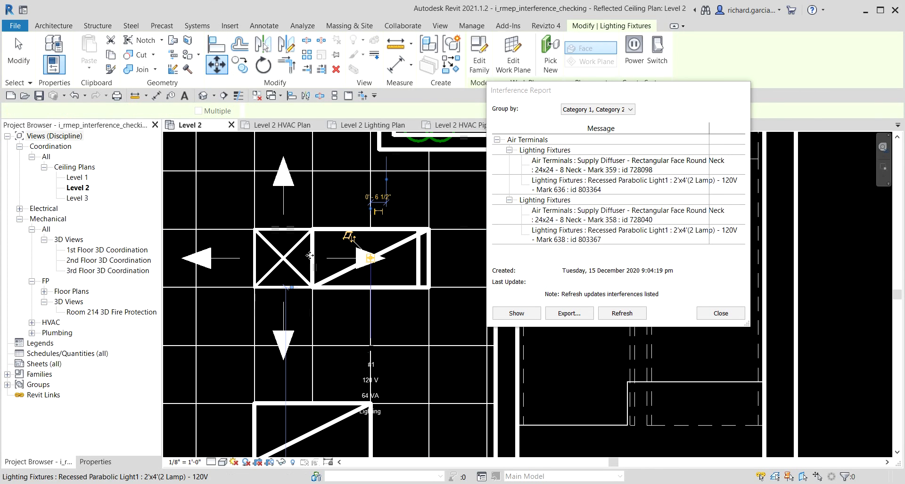
scroll(310, 256, down, 2)
scroll(310, 255, down, 2)
key(Escape)
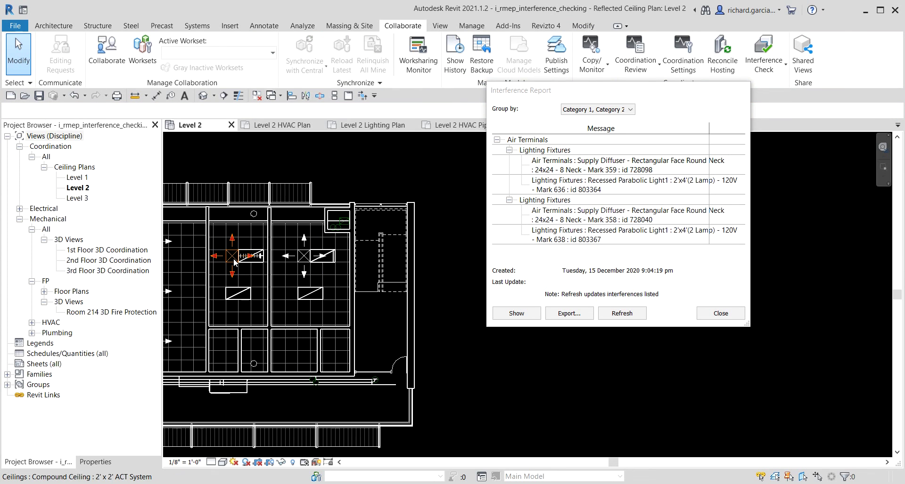
- Refresh the interference report to recheck the air terminals against the moved lighting fixtures
scroll(234, 262, up, 1)
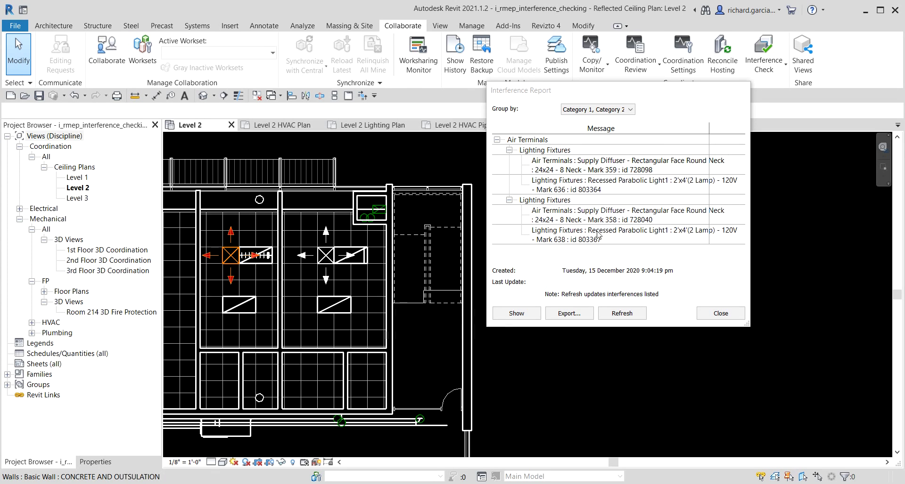
click(614, 315)
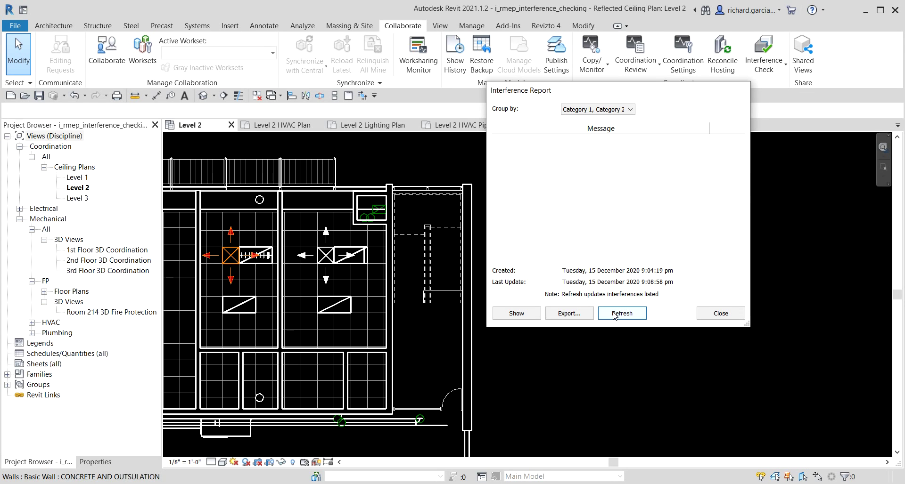
- Refresh and close the interference report, and open the Room 214 3D Fire Protection view with the whole room visible
click(621, 321)
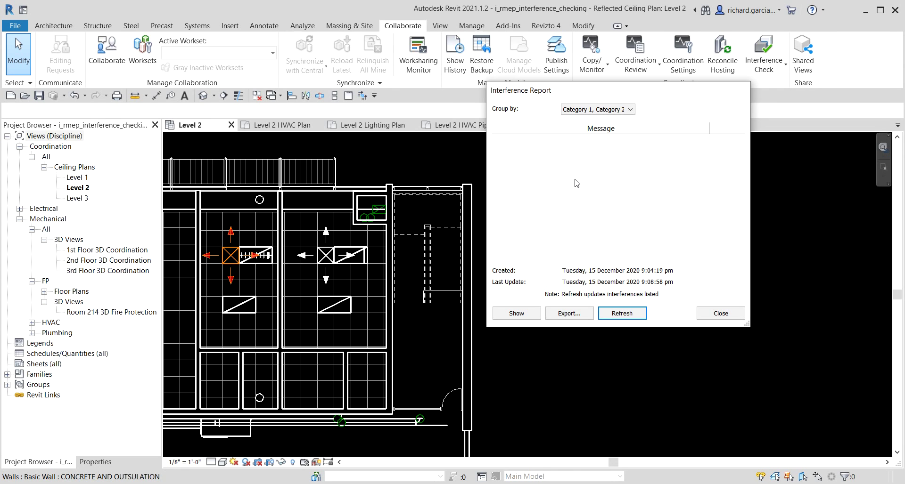
click(716, 317)
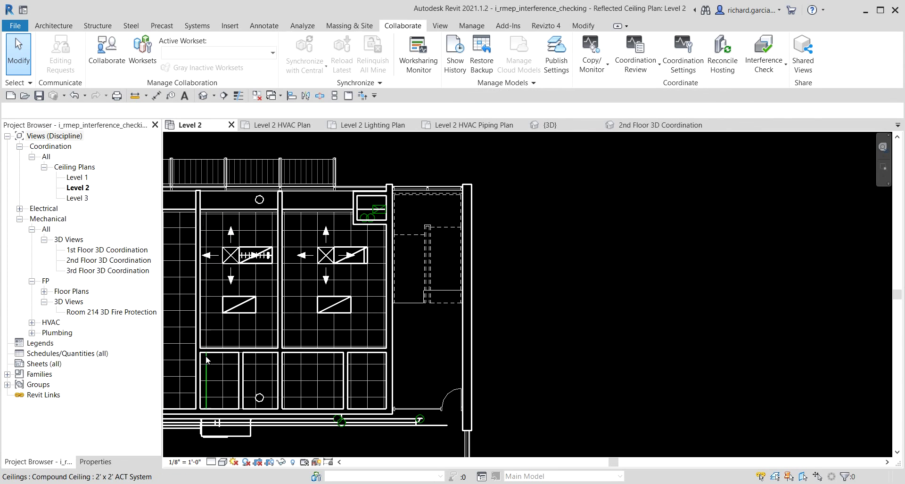
click(93, 314)
double_click(92, 263)
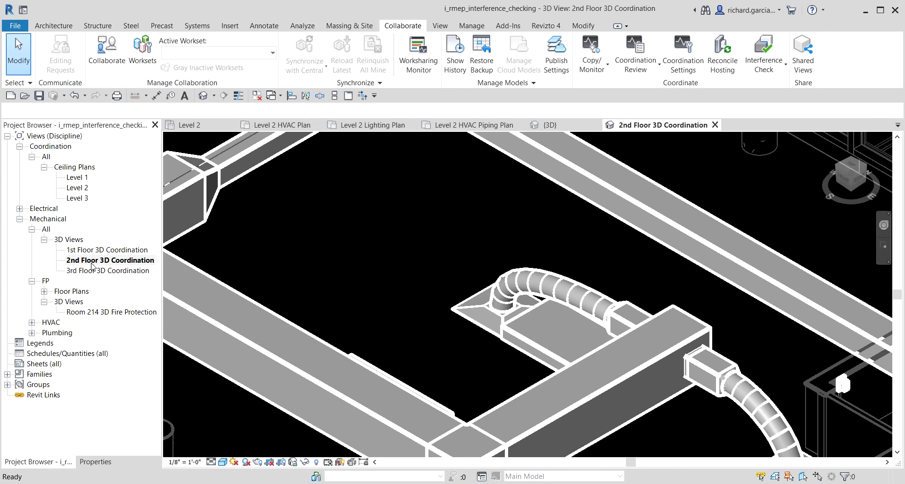
scroll(527, 237, down, 5)
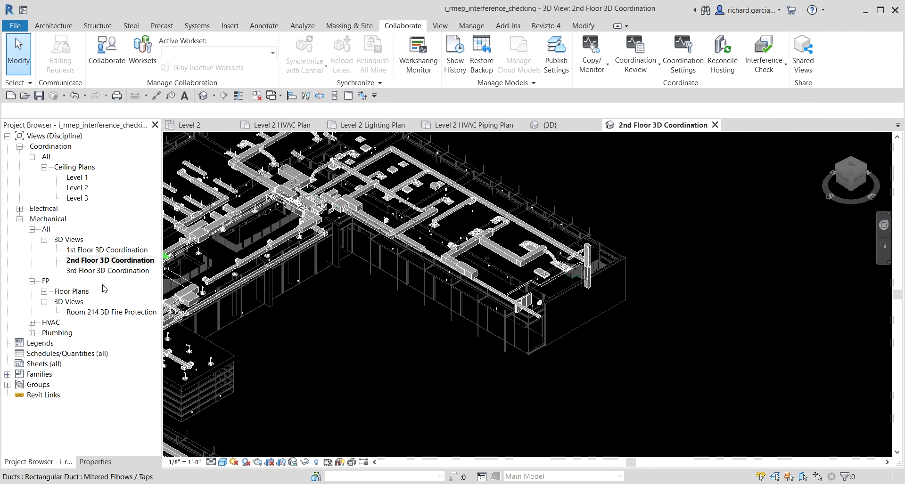
double_click(92, 312)
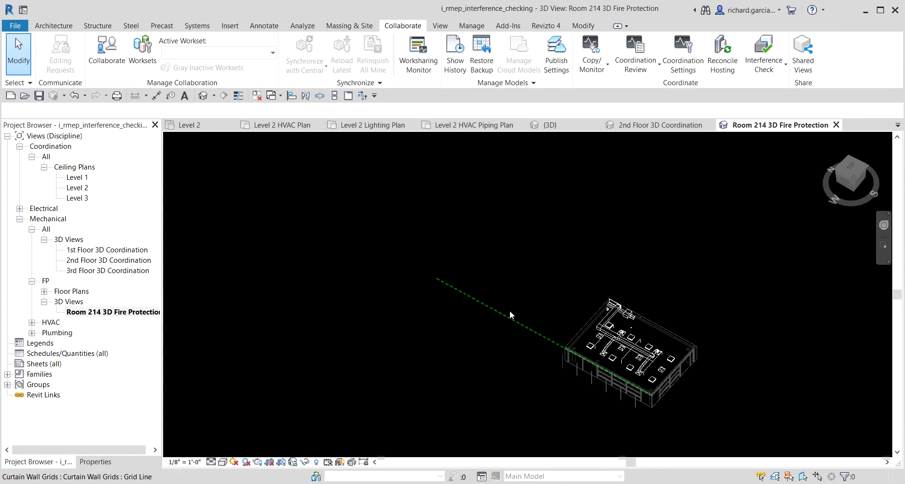
middle_drag(510, 312, 513, 281)
scroll(459, 272, up, 8)
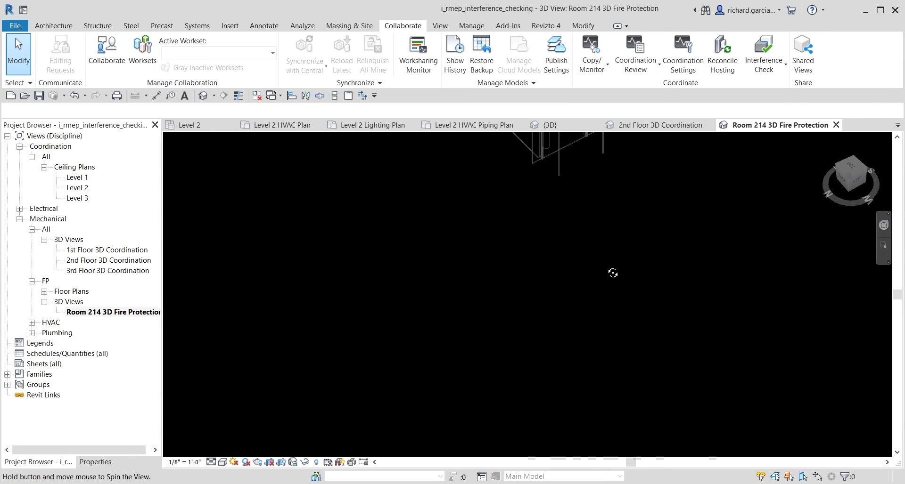
scroll(514, 281, down, 8)
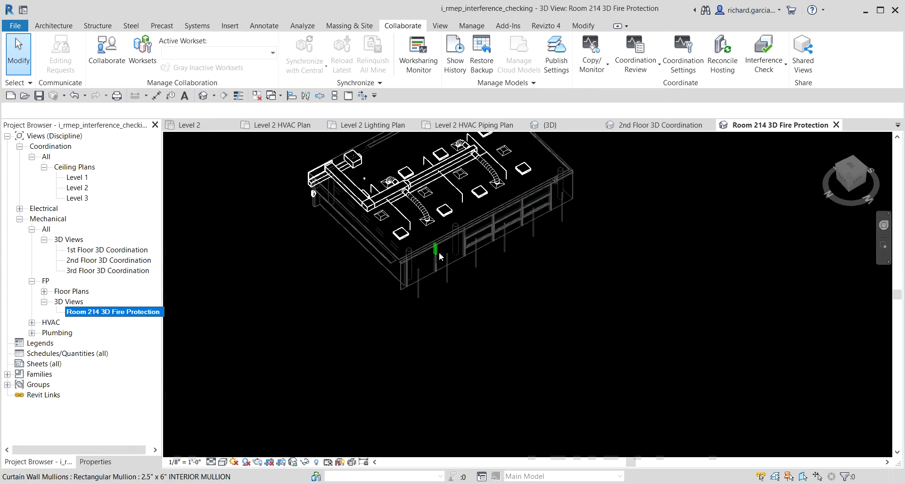
scroll(406, 196, up, 3)
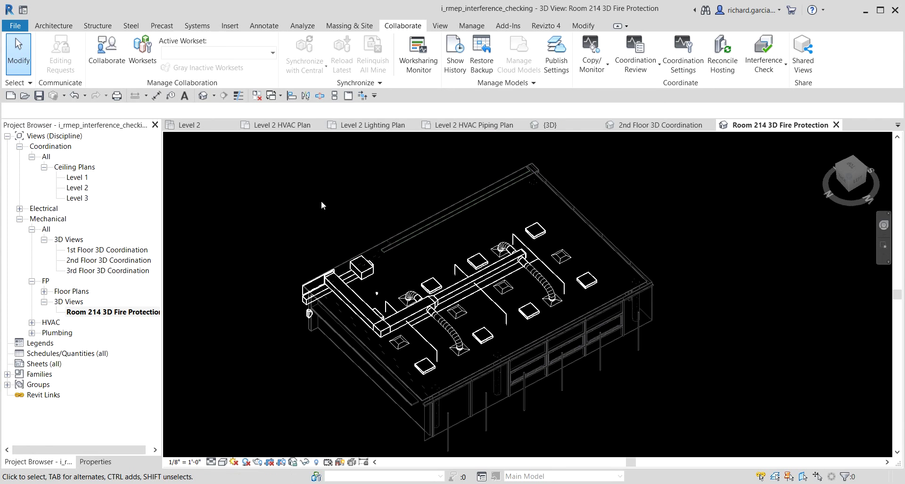
scroll(321, 200, down, 2)
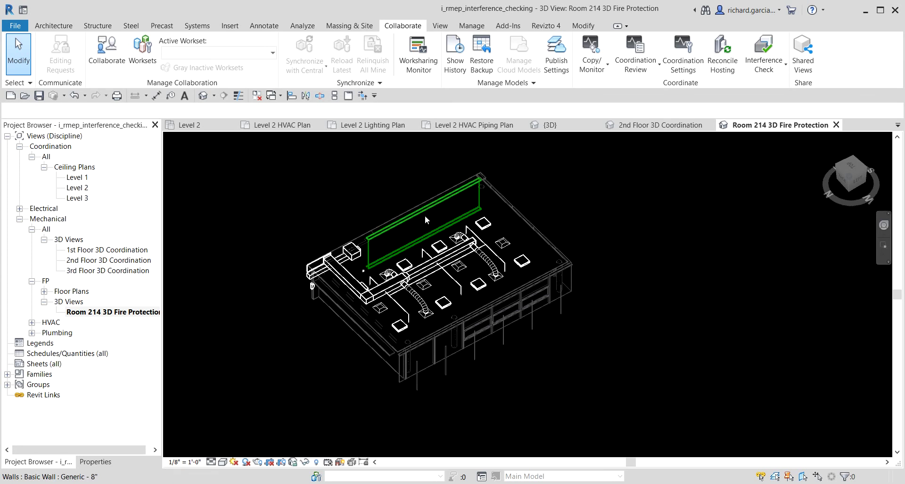
- Select all the ducts, pipes, fixtures and equipment in Room 214 and start an interference check on that selection
drag(687, 152, 273, 361)
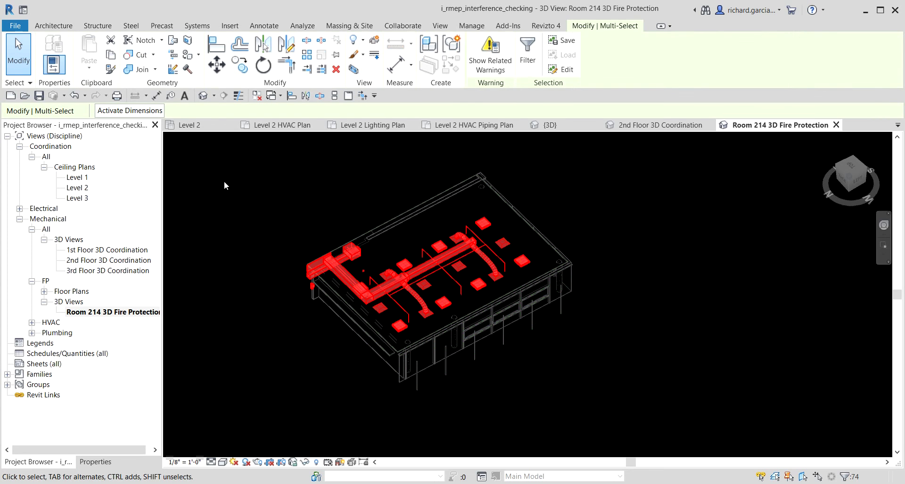
drag(249, 169, 538, 346)
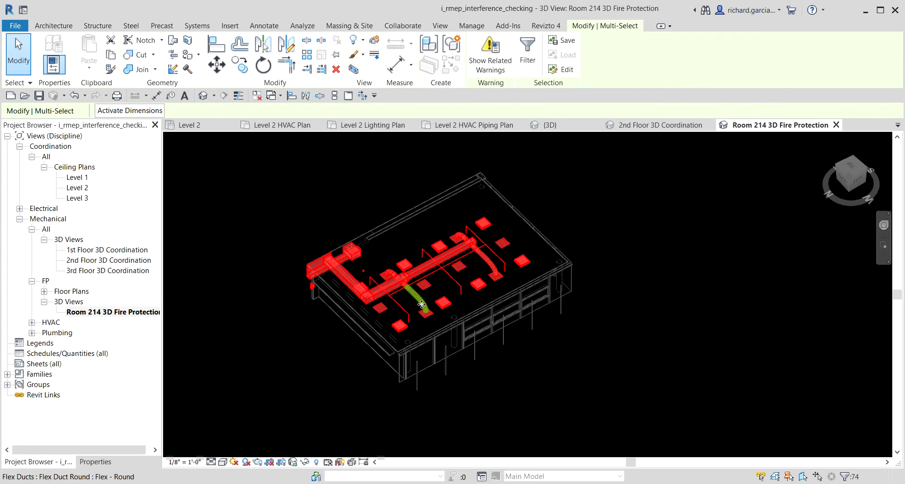
click(403, 25)
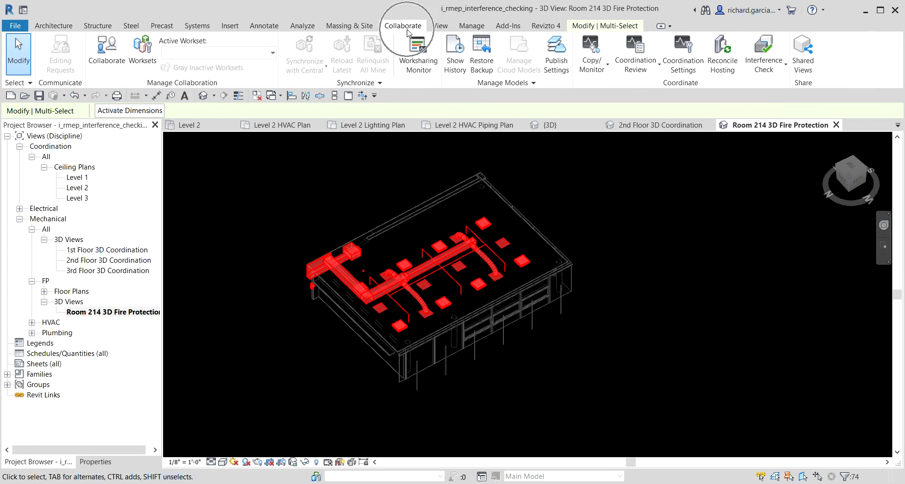
click(772, 72)
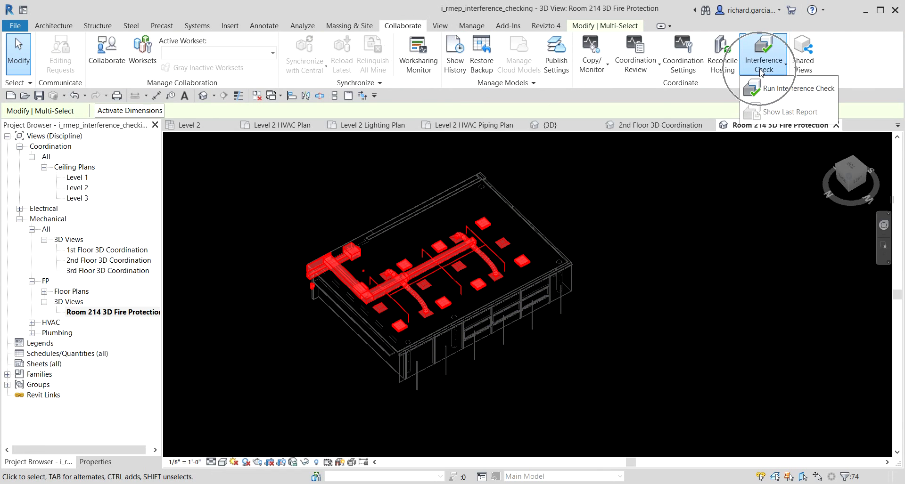
click(784, 94)
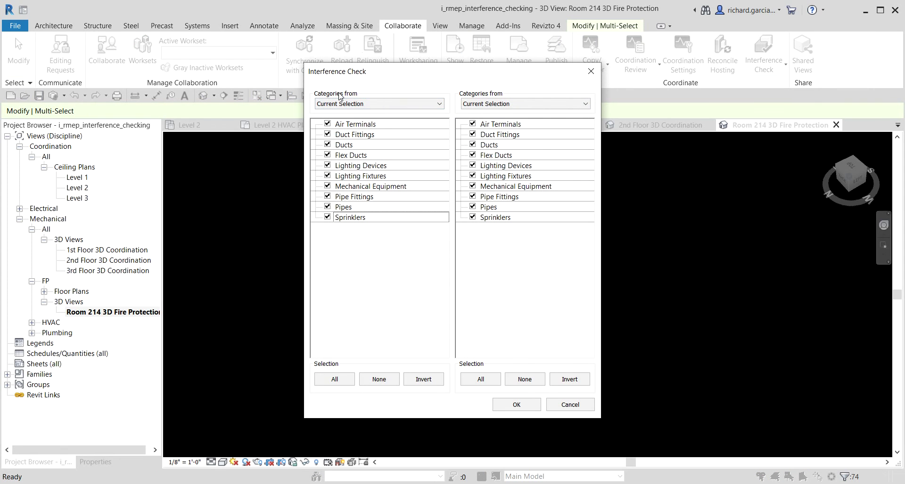
- Switch the first category source to Current Project and back to Current Selection
click(374, 104)
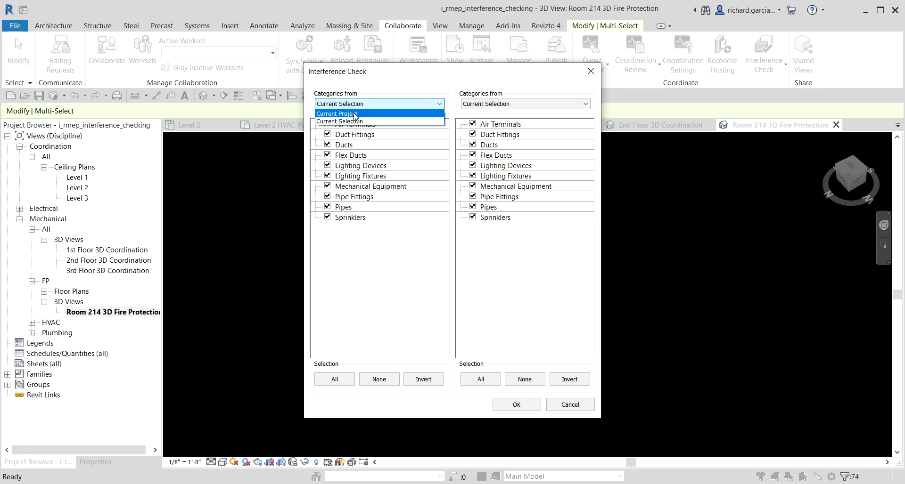
click(355, 115)
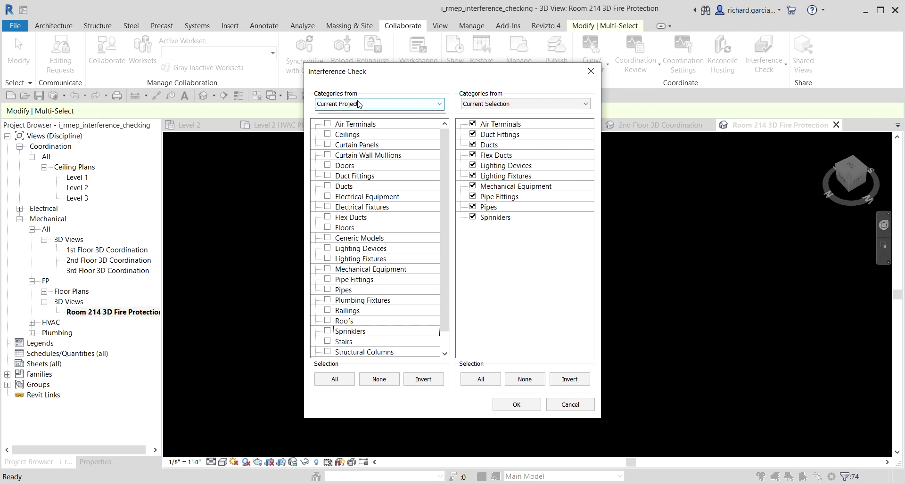
click(357, 104)
click(347, 122)
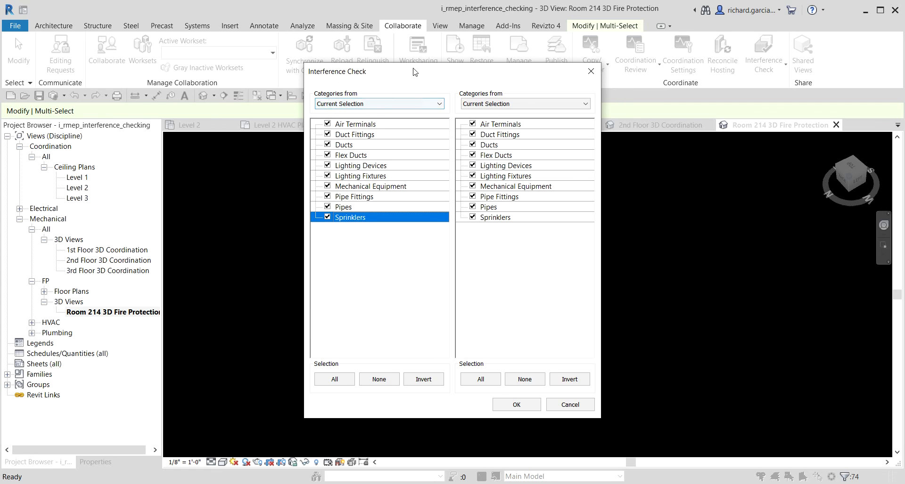
- Move the Interference Check dialog off the model and limit its first category list to Ducts only
drag(413, 72, 201, 60)
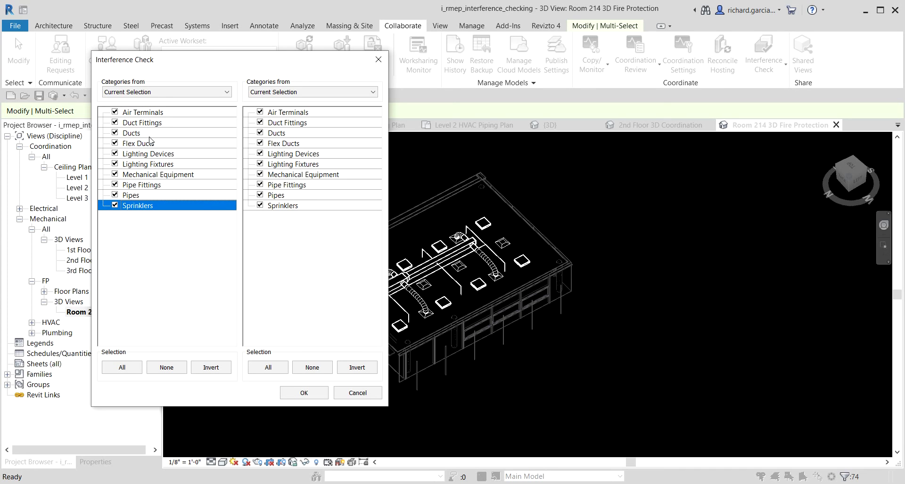
click(122, 368)
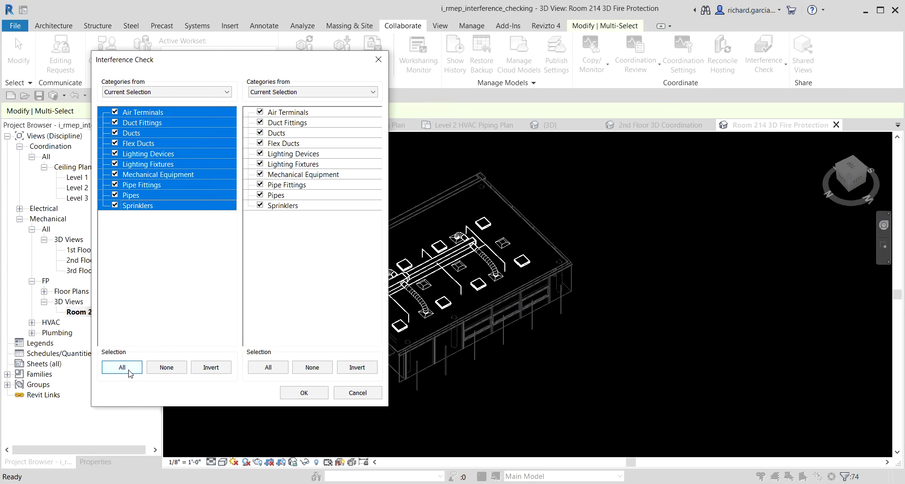
click(113, 206)
click(161, 167)
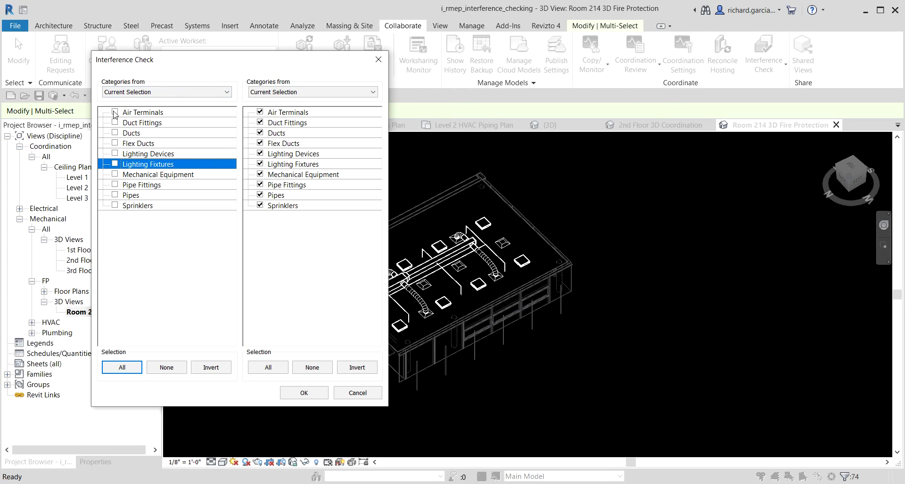
click(115, 133)
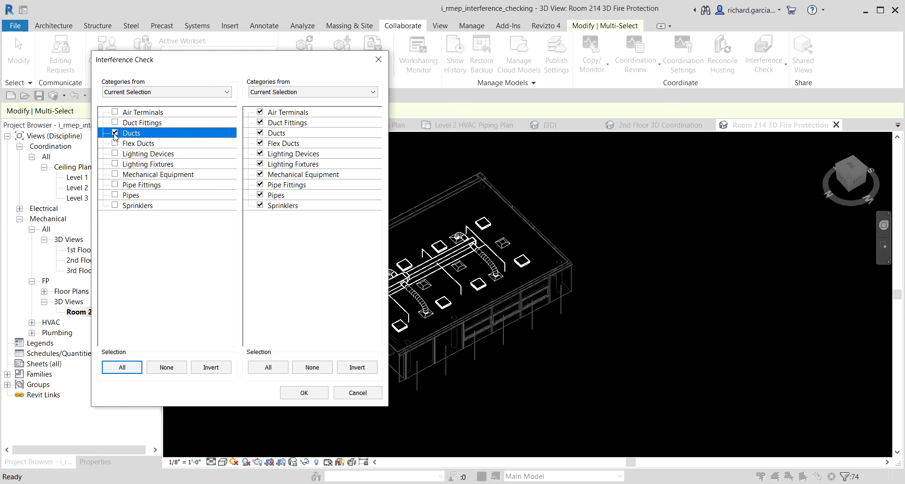
click(115, 195)
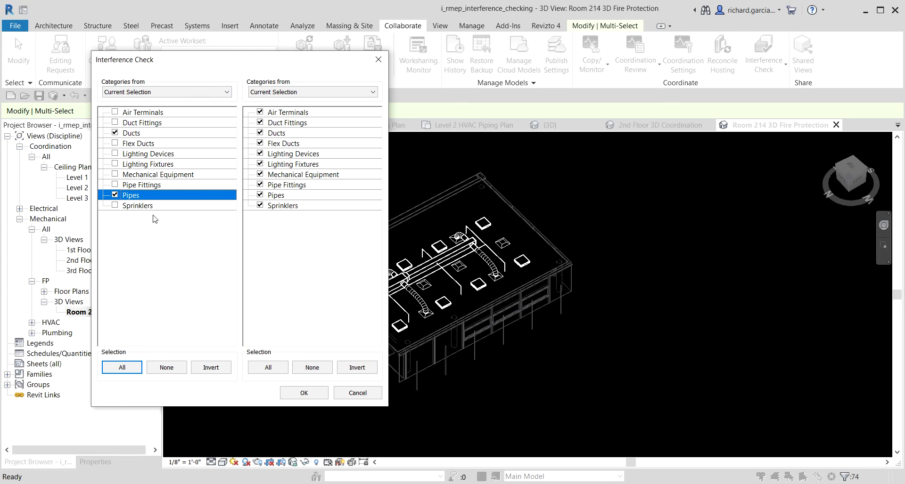
click(116, 197)
- Limit the second category list to Pipes only and run the interference check
click(320, 116)
click(302, 369)
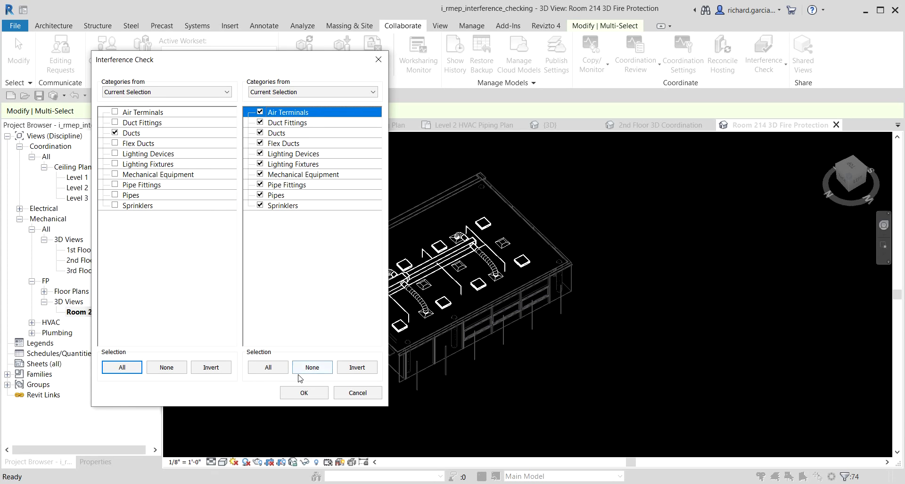
click(258, 368)
click(297, 165)
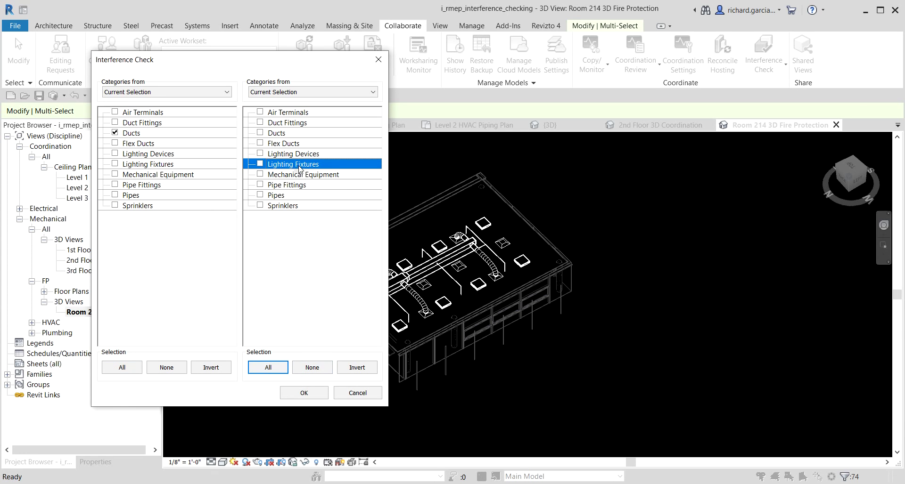
click(260, 195)
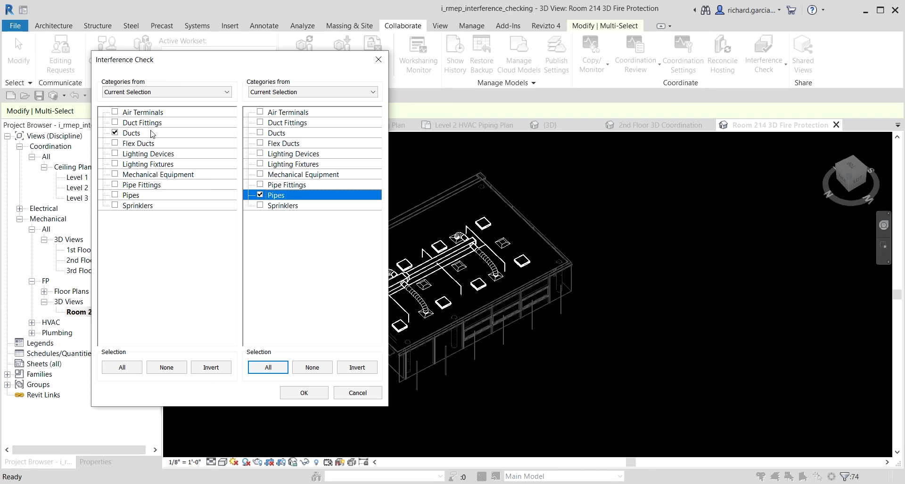
click(292, 394)
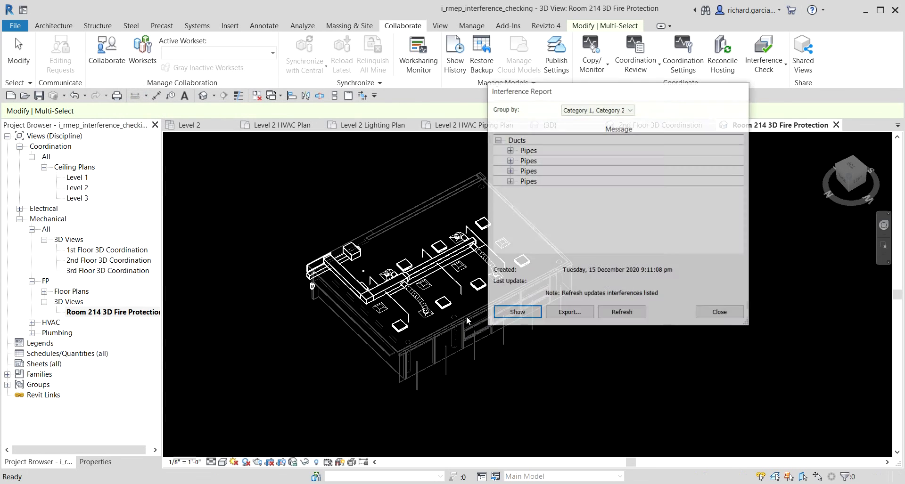
- Expand the first duct-pipe clash in the report and examine the highlighted Mark 1746 round duct up close
click(509, 150)
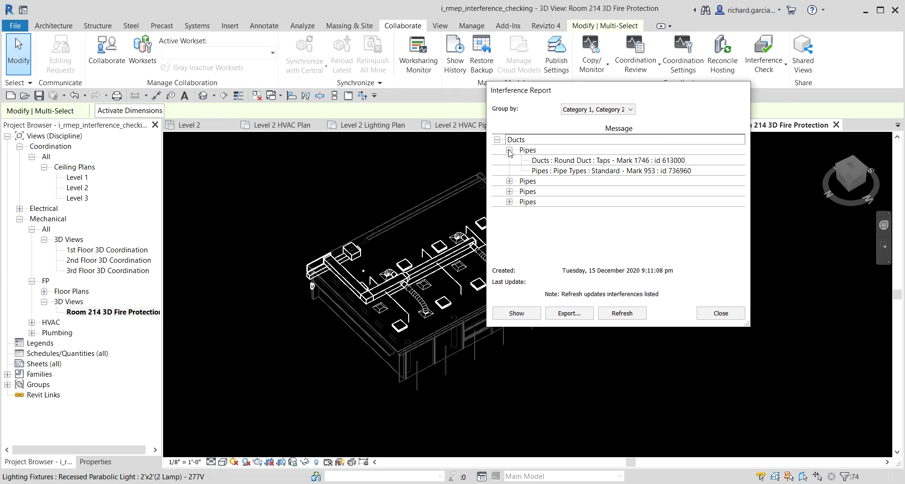
click(554, 161)
scroll(435, 297, up, 6)
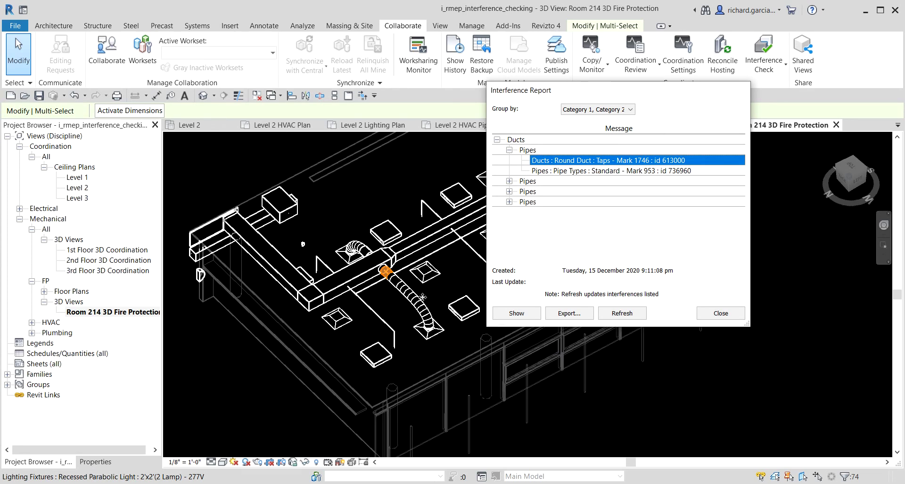
mouse_move(410, 293)
shift+middle_down()
mouse_move(442, 248)
mouse_move(405, 280)
shift+middle_up()
scroll(442, 248, down, 5)
scroll(404, 279, up, 5)
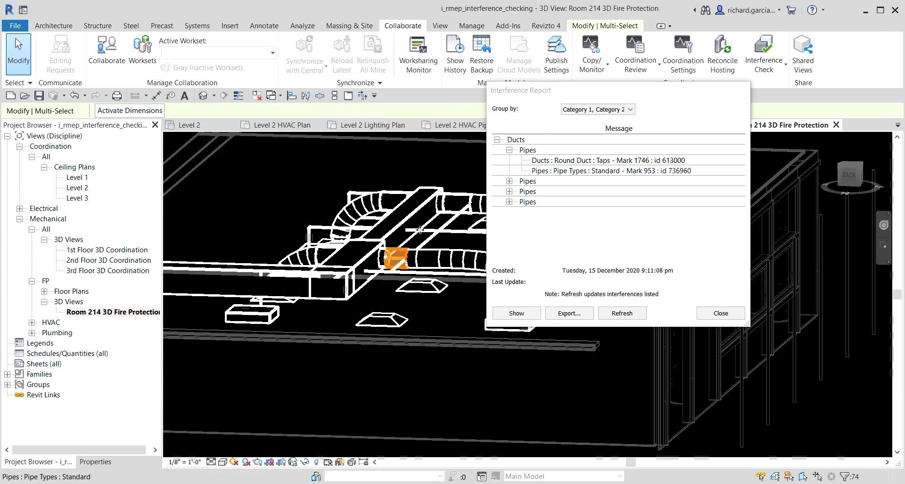
- Turn on thin lines and set the 3D view's detail level to Fine
click(239, 96)
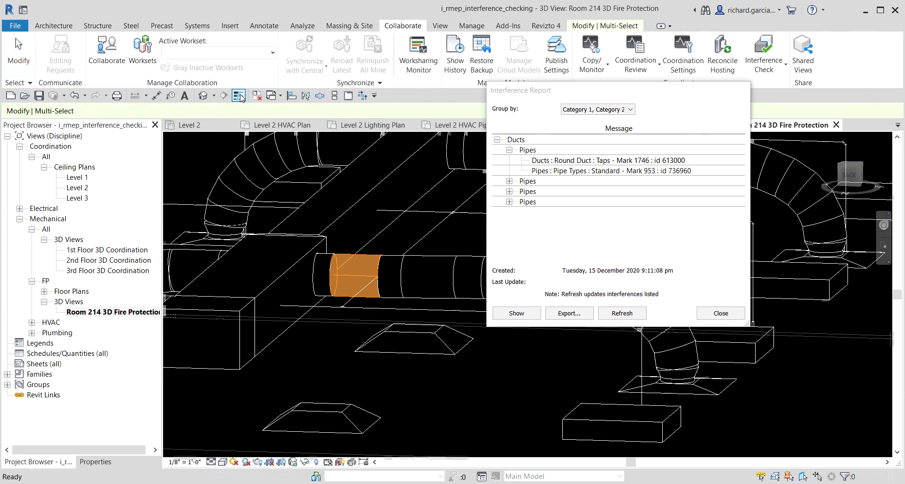
click(210, 462)
click(224, 450)
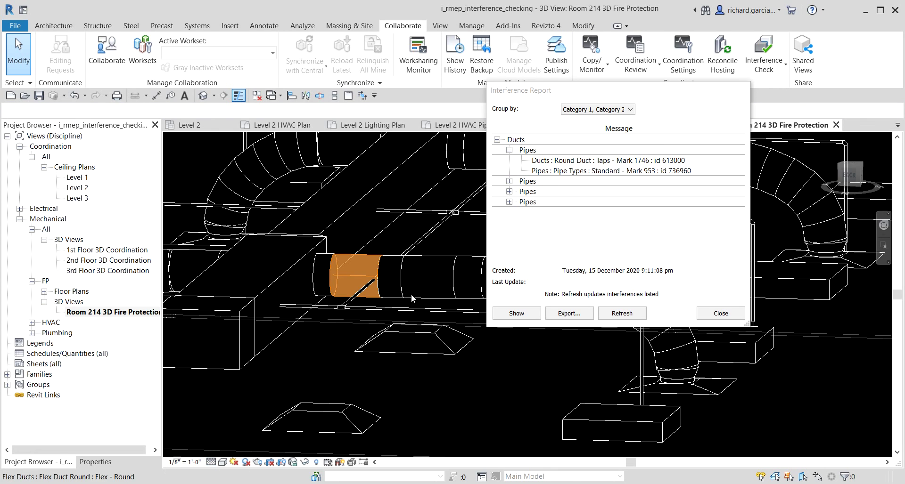
- Examine the first clash from another angle and highlight its Mark 953 pipe from the report
scroll(225, 443, down, 2)
shift+middle_drag(325, 358, 292, 351)
scroll(328, 359, down, 2)
scroll(271, 344, up, 2)
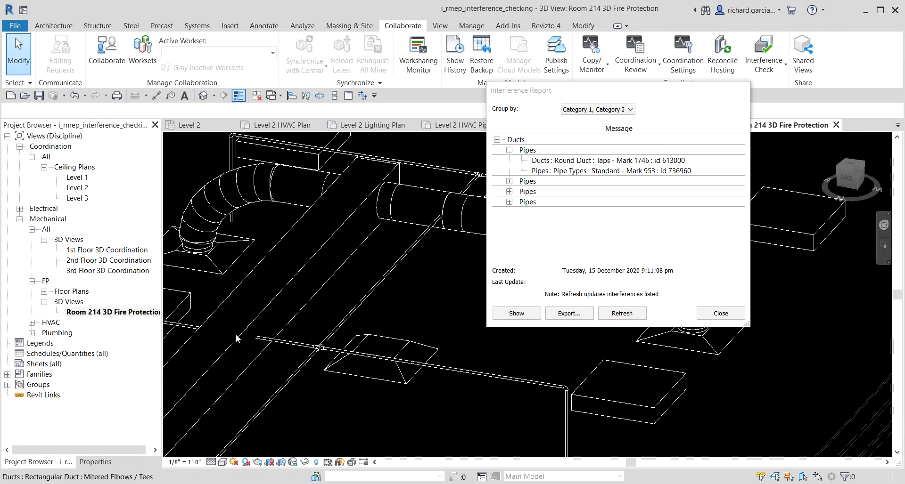
click(557, 171)
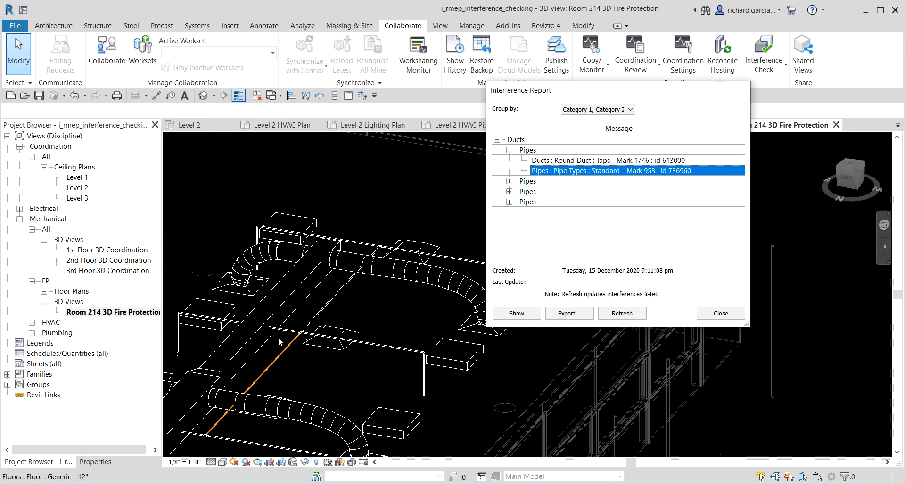
scroll(285, 322, down, 3)
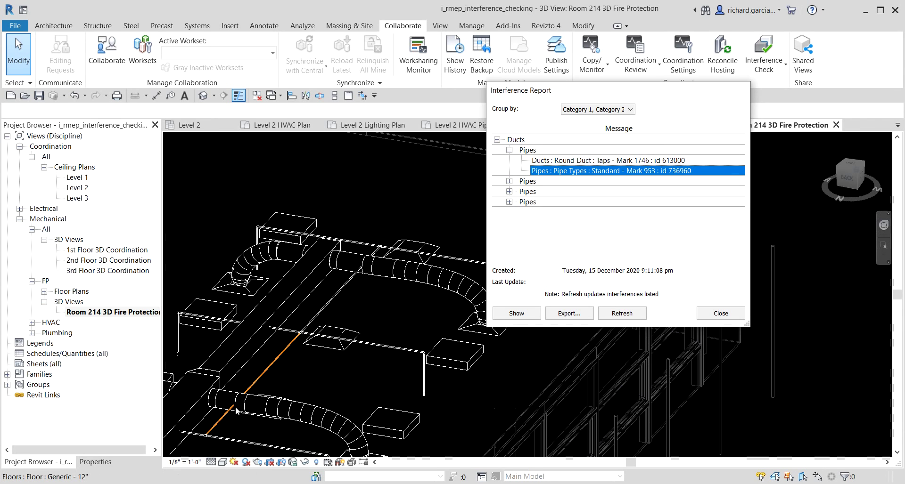
- Expand the second duct-pipe clash in the report and highlight its Mark 1752 round duct and Mark 952 pipe
click(509, 182)
click(545, 192)
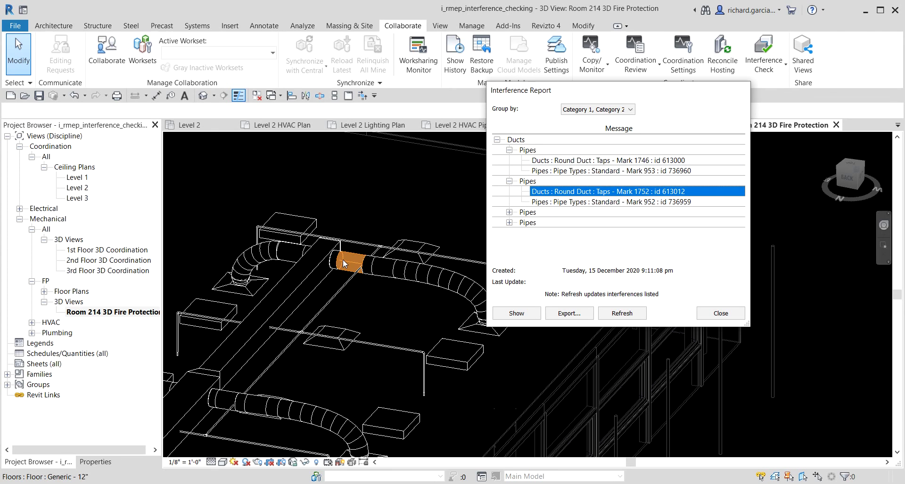
click(541, 203)
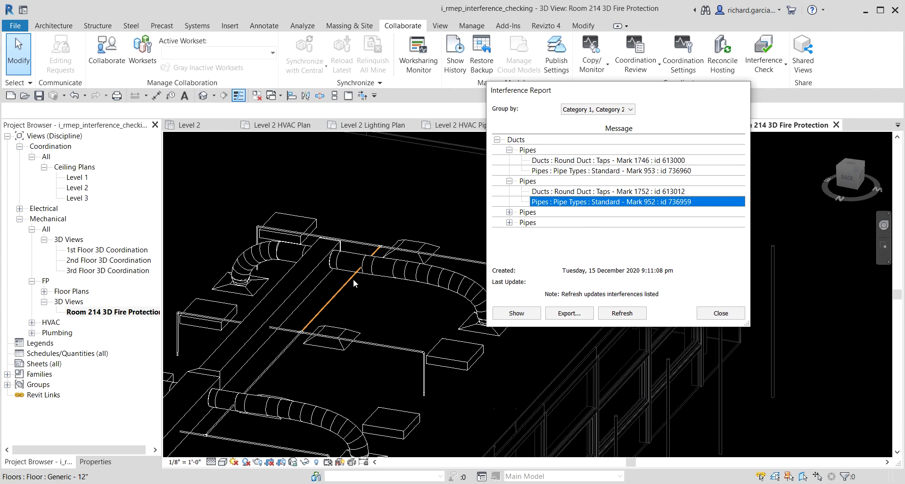
- Highlight the third duct-pipe clash from the report and examine where the pipe crosses the rectangular main duct
click(539, 213)
scroll(326, 337, up, 5)
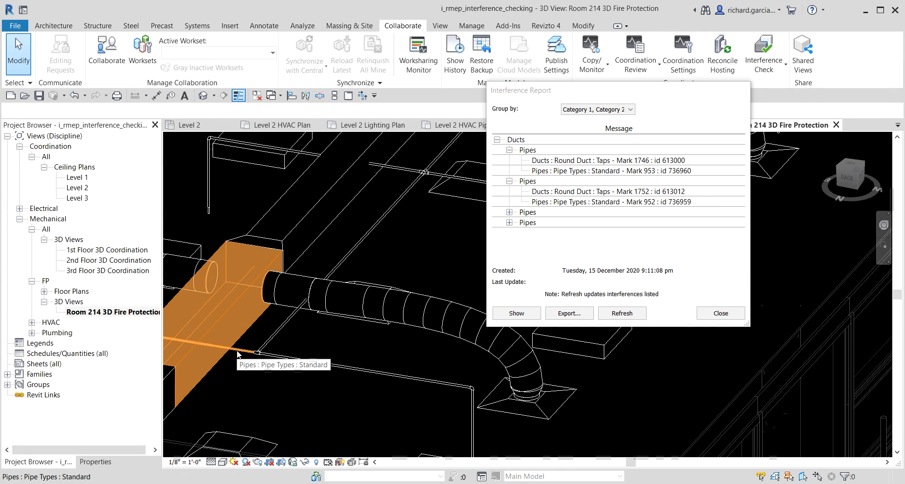
scroll(238, 355, down, 5)
click(228, 218)
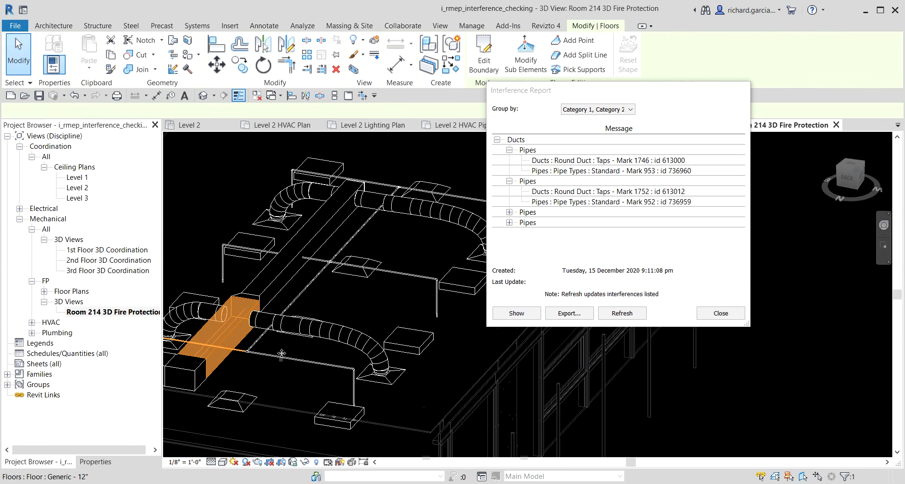
middle_drag(283, 358, 325, 311)
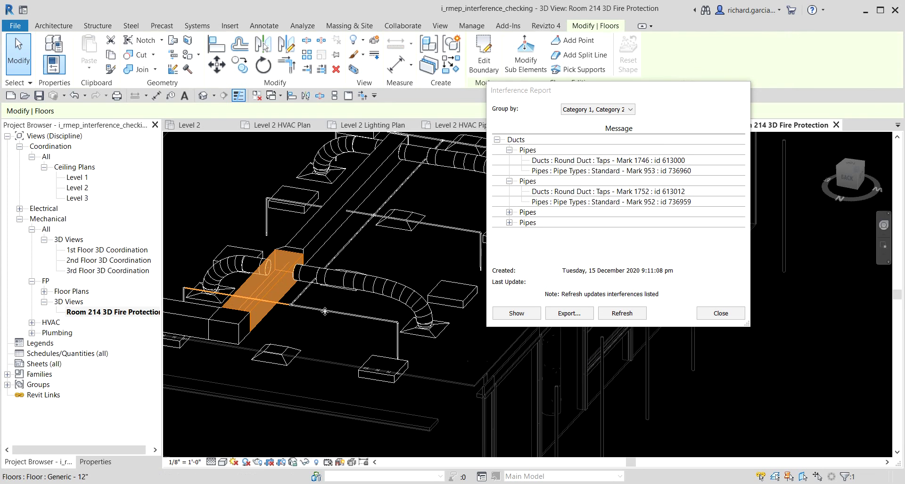
scroll(343, 243, up, 1)
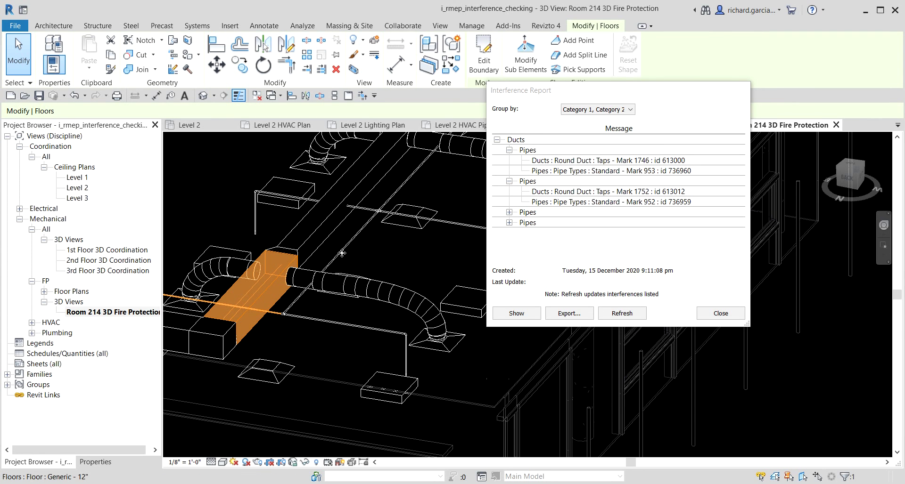
key(Escape)
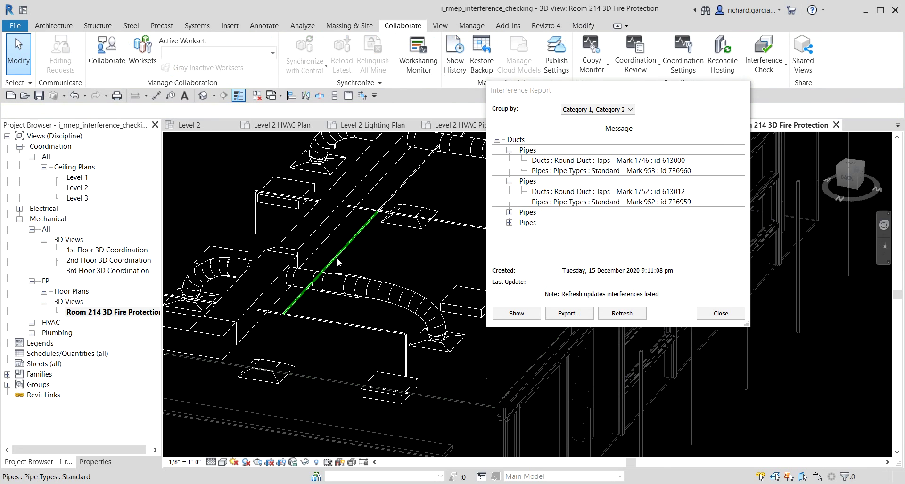
- Try to lower the Mark 953 pipe to a middle elevation of 8' 0"
click(337, 258)
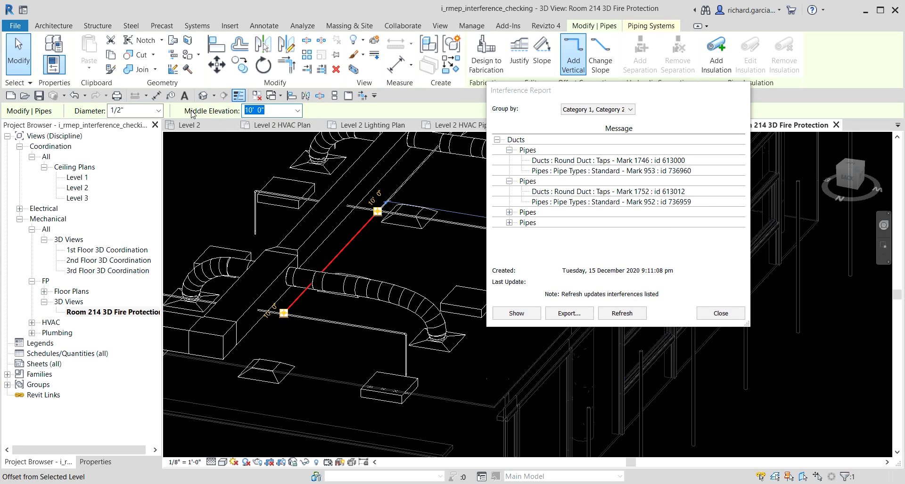
text(8)
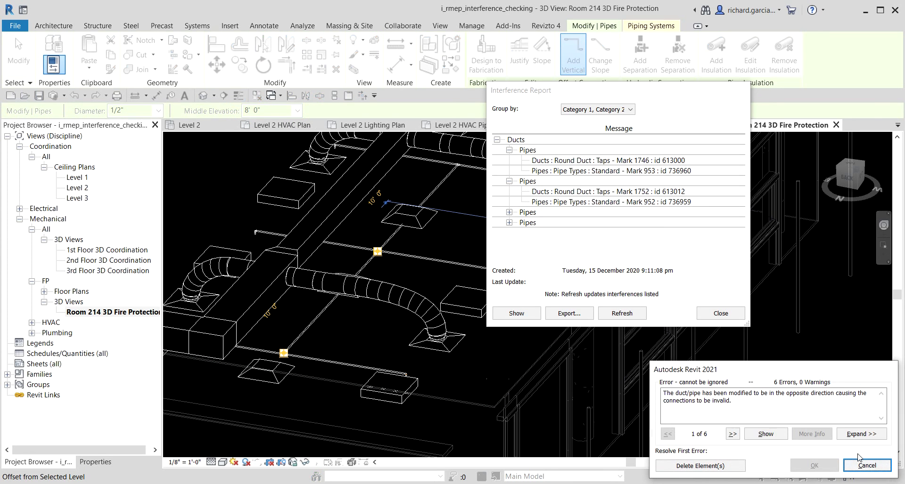
click(867, 466)
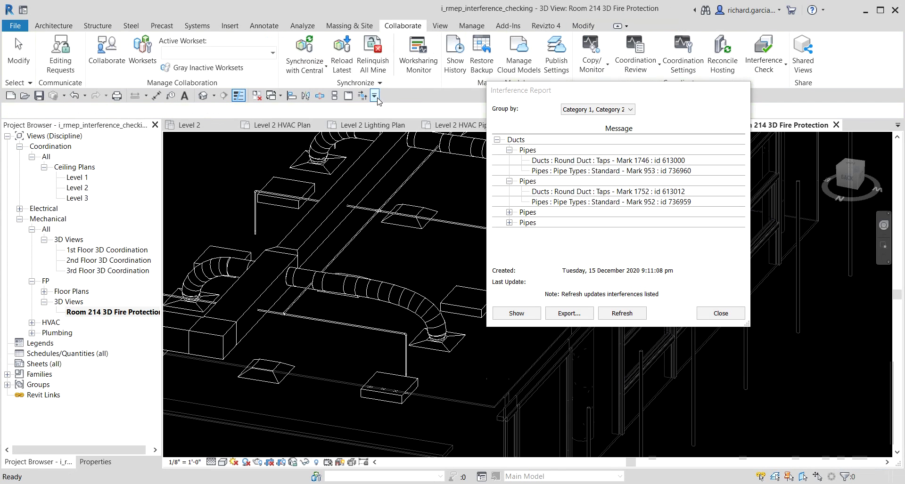
- Set the middle elevation of the Mark 953 pipe to 9' 0"
click(336, 236)
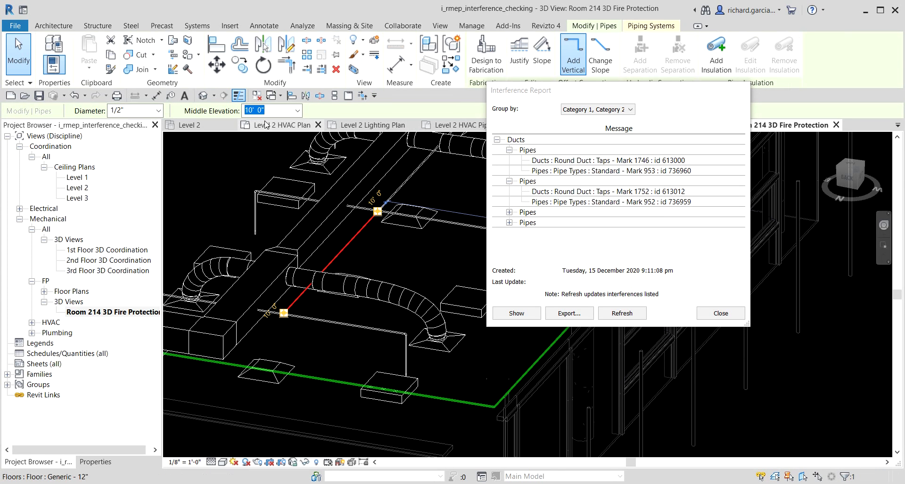
click(240, 110)
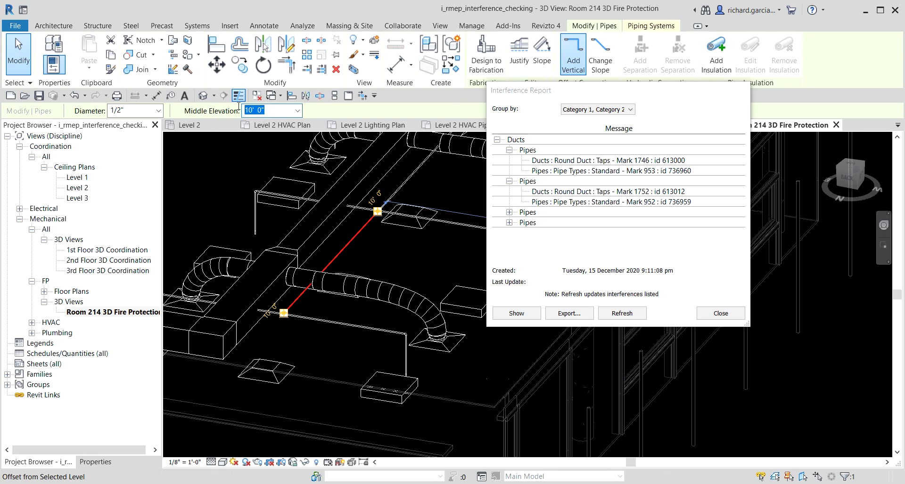
text(9)
key(Return)
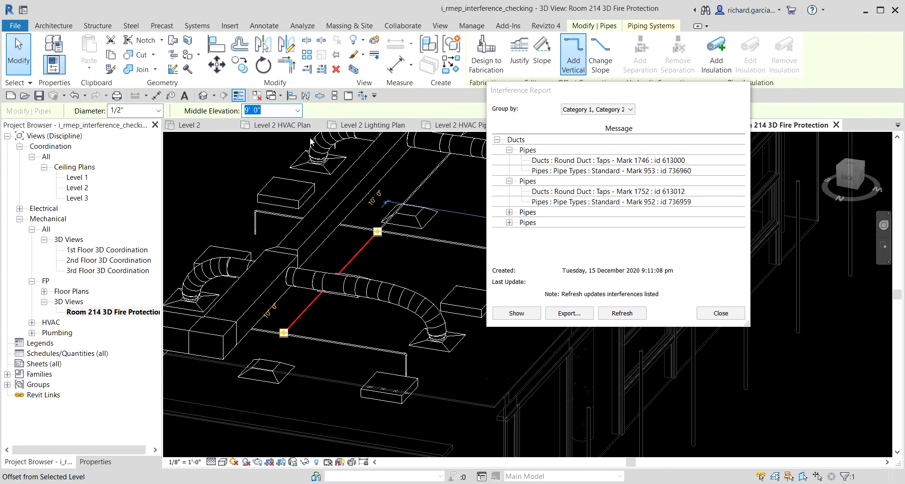
- Check the lowered pipe from the side and refresh the interference report
shift+middle_drag(385, 314, 311, 288)
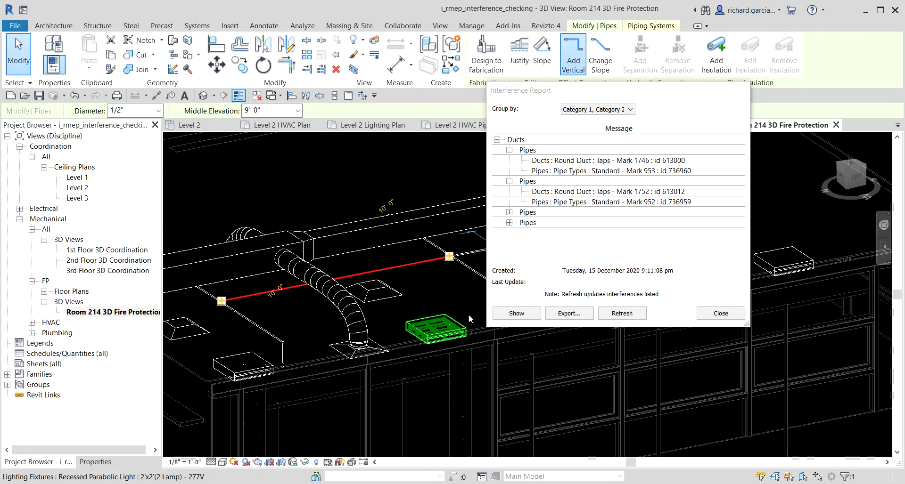
click(612, 314)
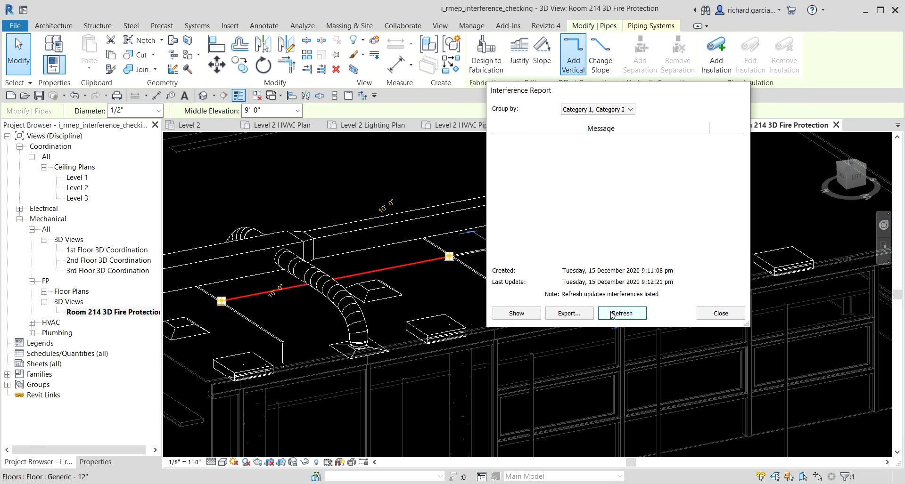
scroll(341, 208, down, 3)
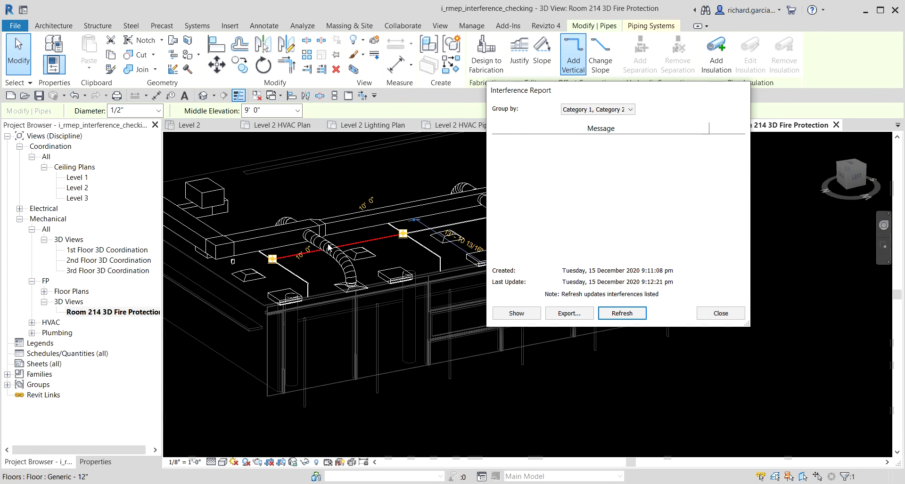
- Deselect the pipe, move the interference report off the model, and review the Room 214 ducts and pipes from above
shift+middle_drag(341, 208, 372, 275)
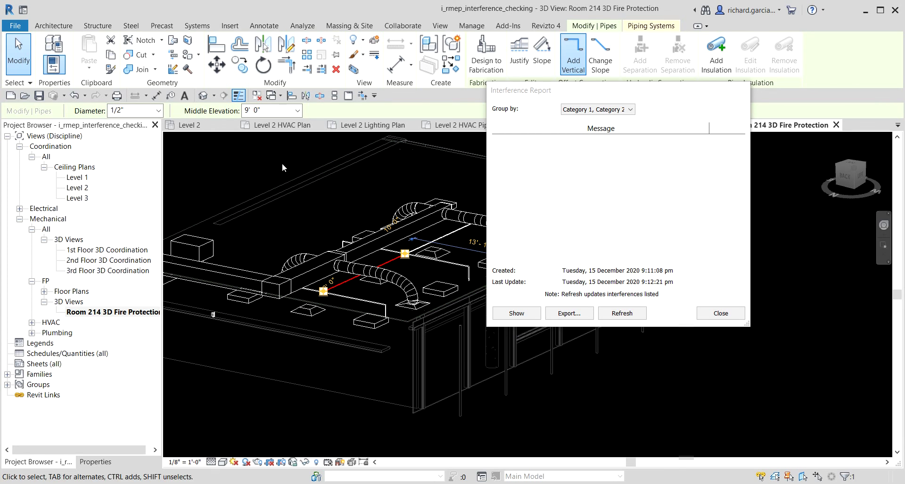
key(Escape)
shift+middle_drag(365, 281, 362, 325)
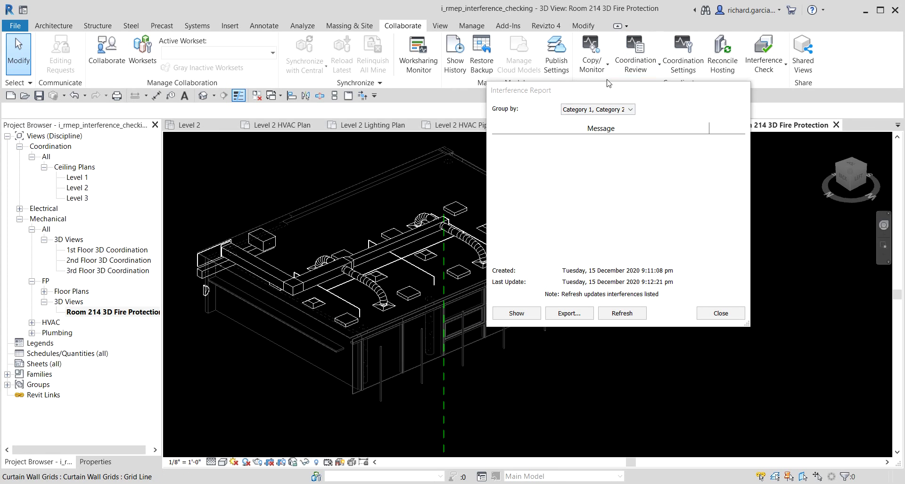
drag(605, 93, 686, 90)
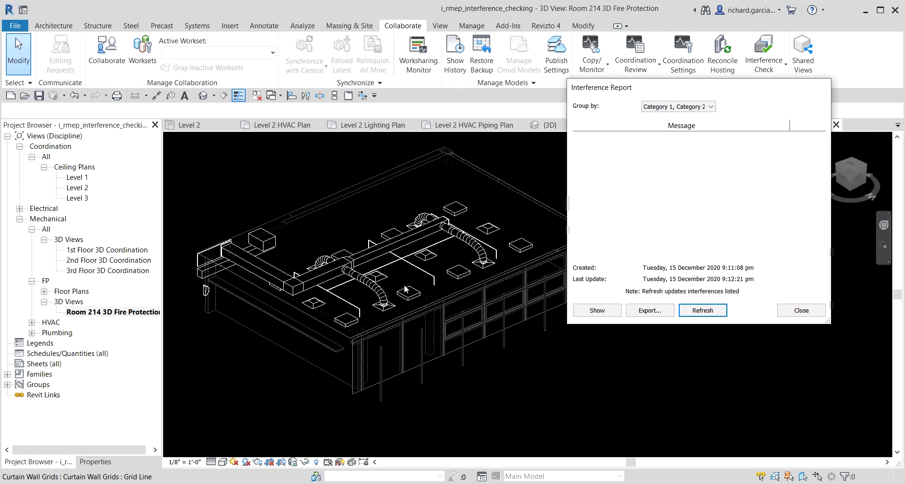
shift+middle_drag(405, 289, 408, 292)
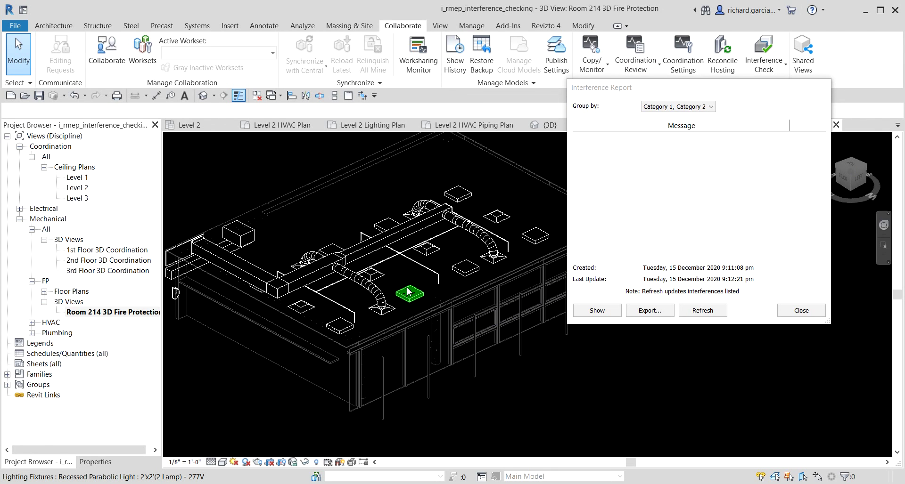